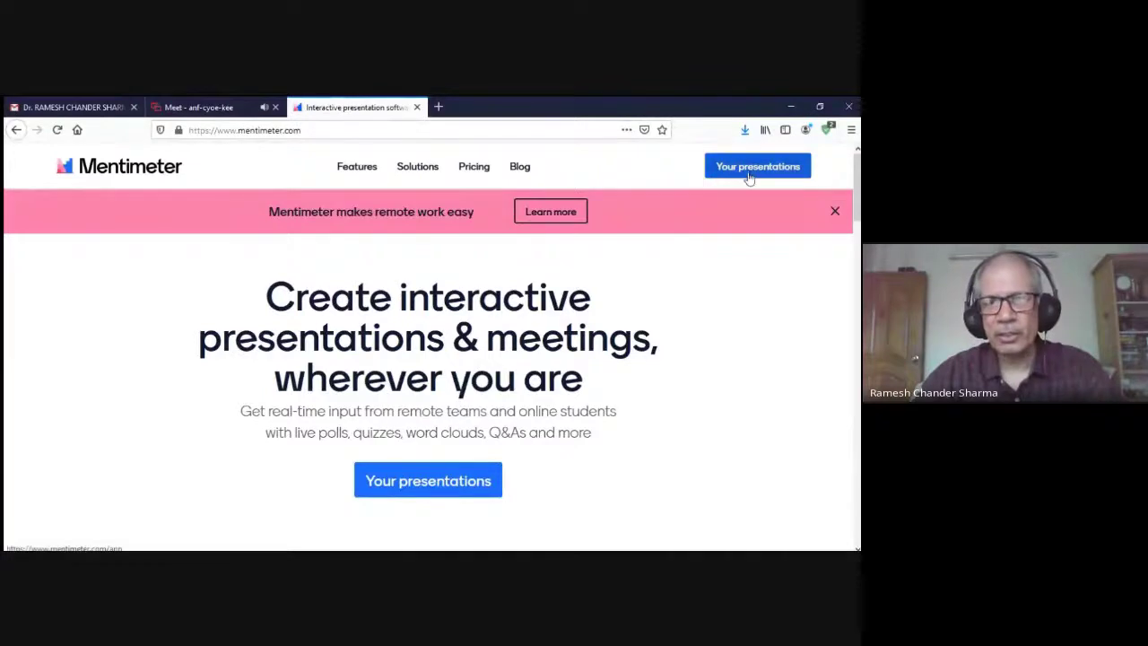
Create a new Mentimeter presentation named GNC-1 from the list of your presentations.
click(749, 177)
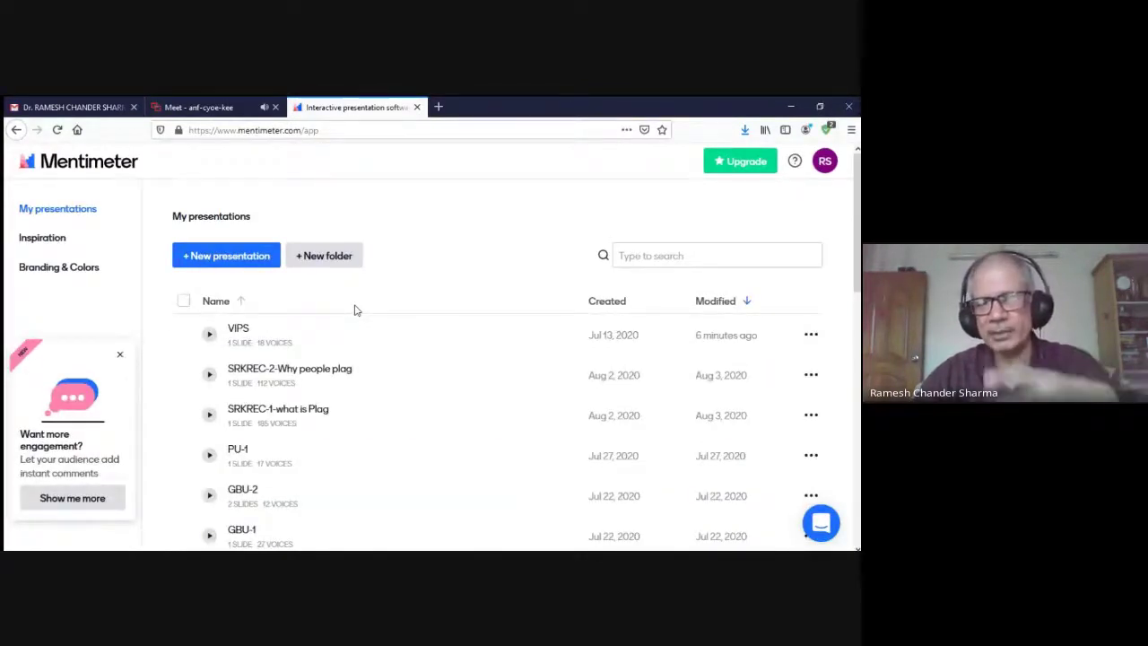
click(215, 265)
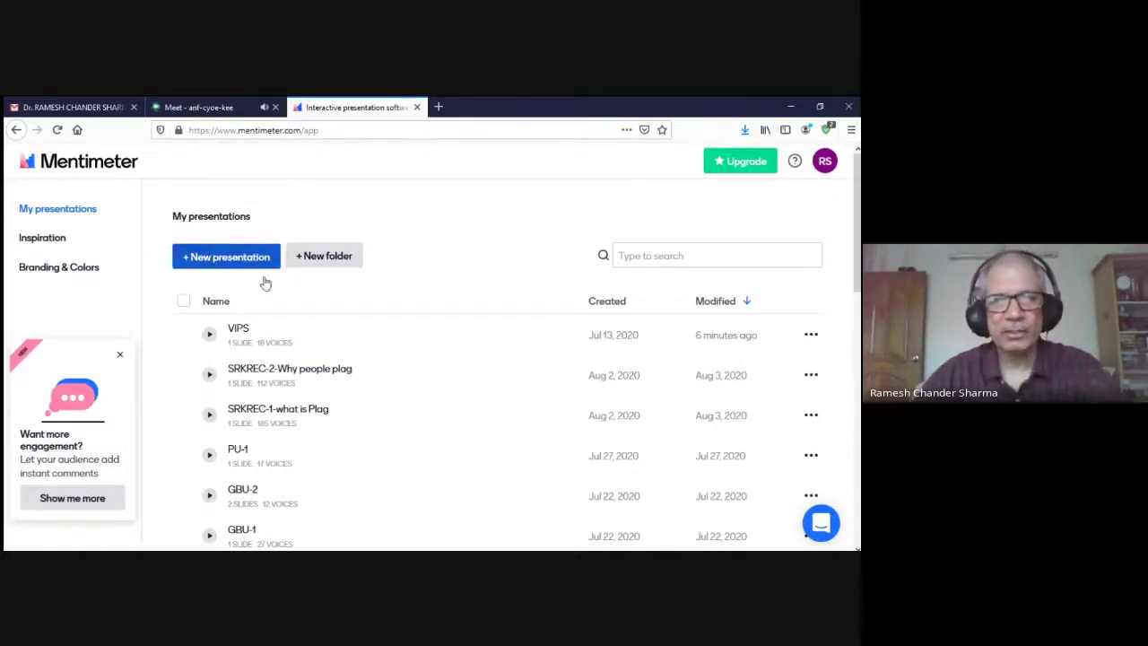
text(G)
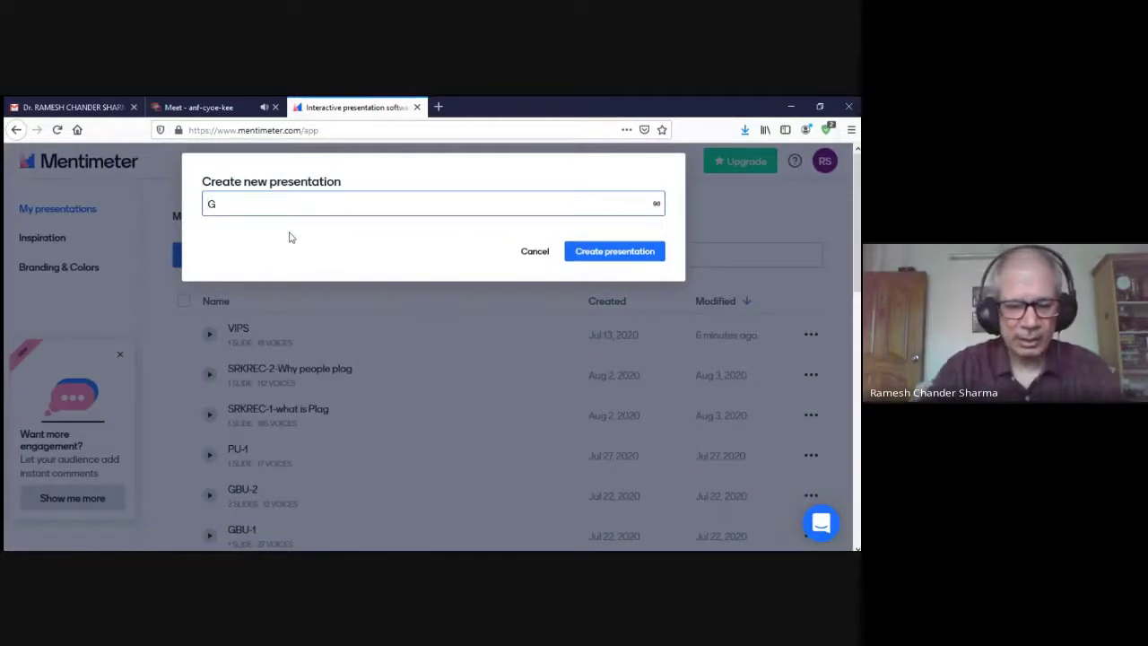
text(NC-1)
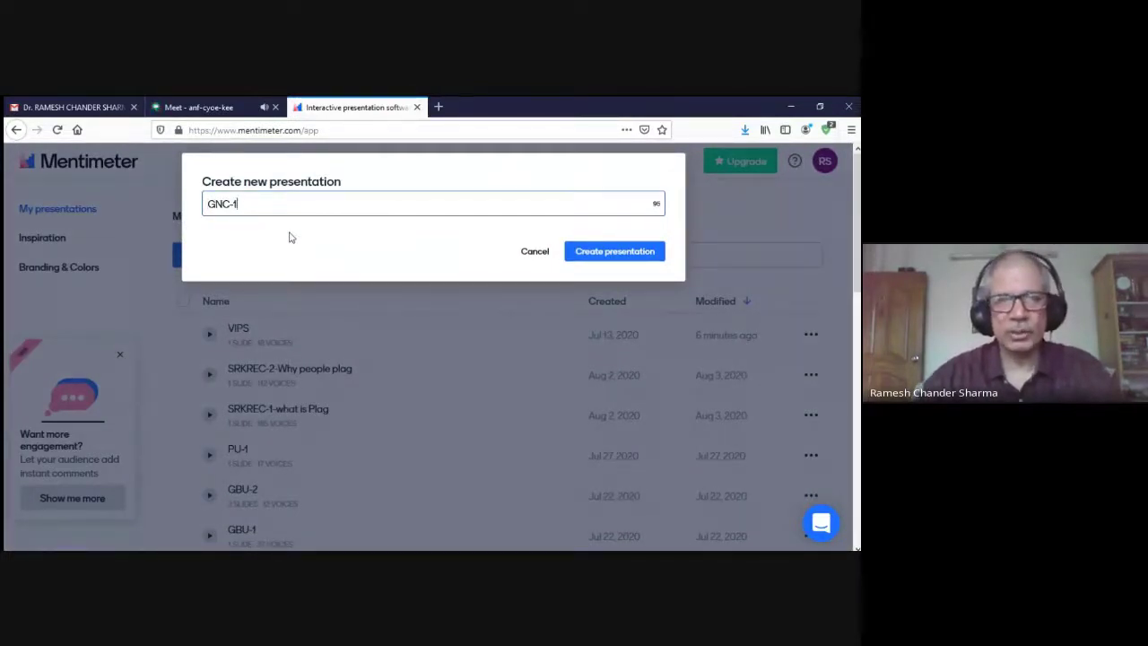
click(610, 257)
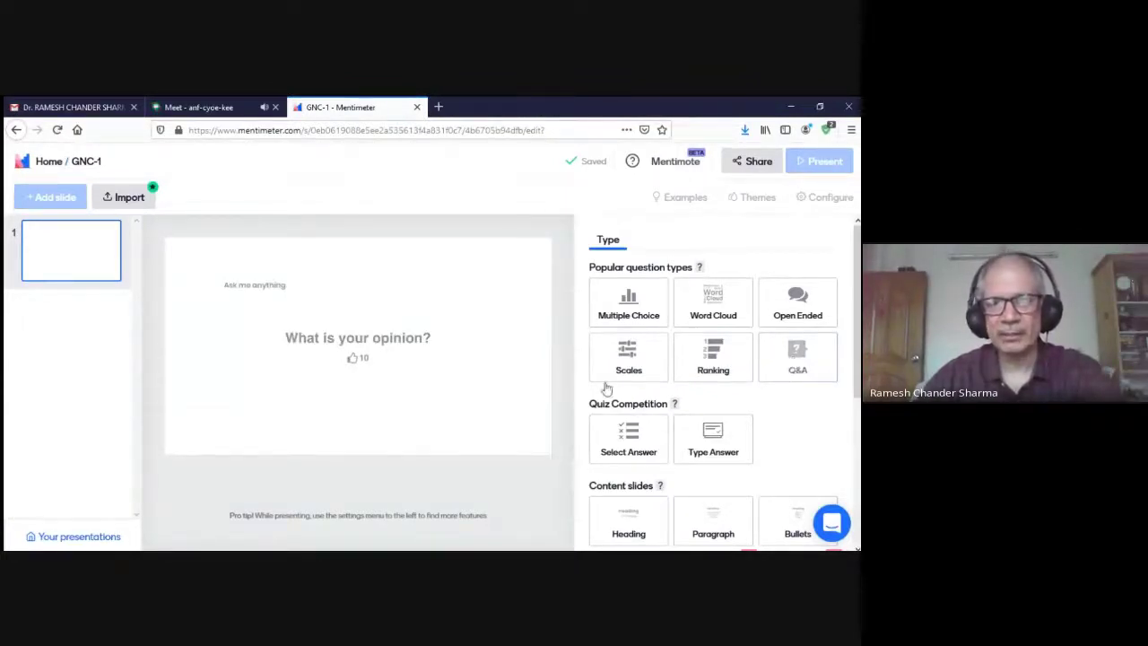
Make the first slide a Multiple Choice question reading "From where Corona virus spread?".
click(629, 309)
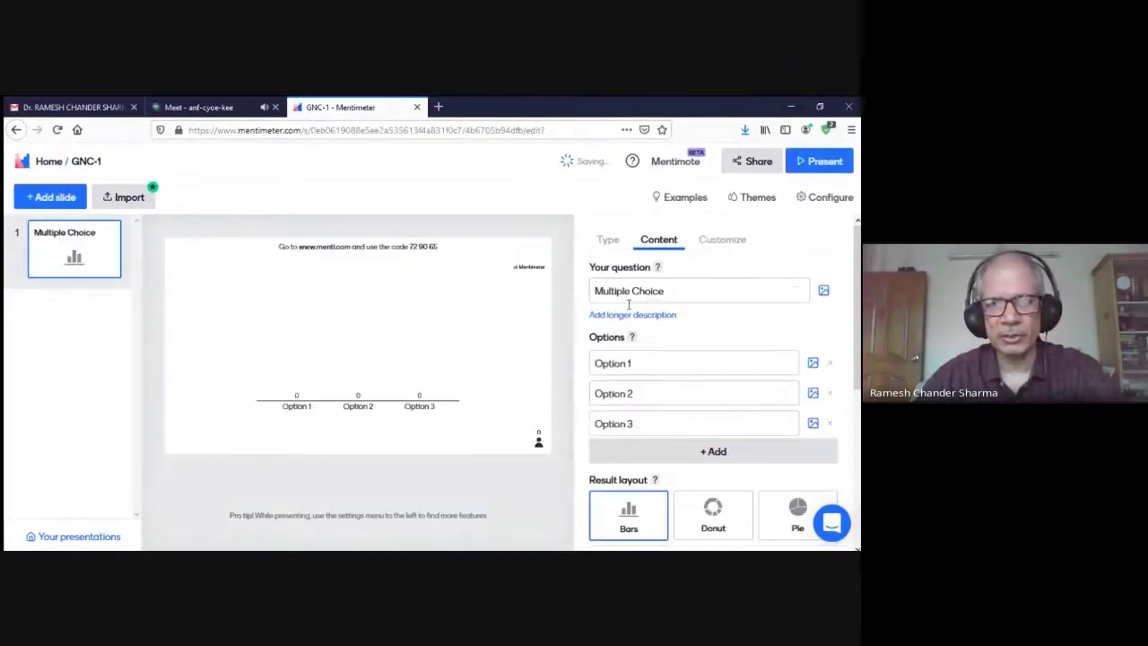
click(674, 295)
text(F)
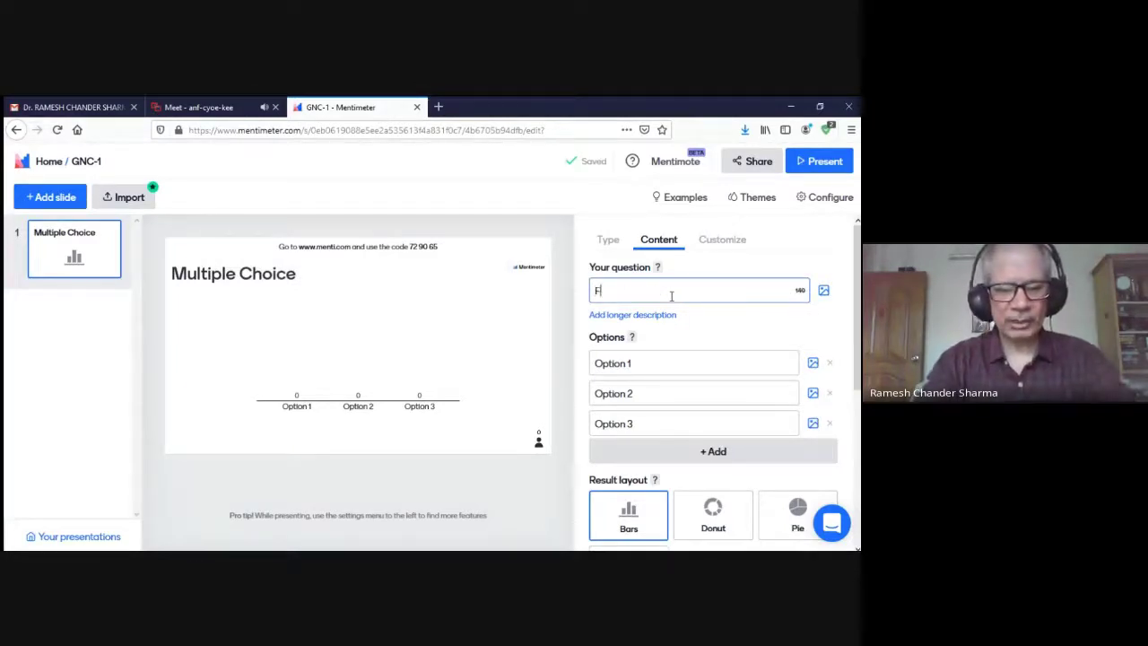
text(rom)
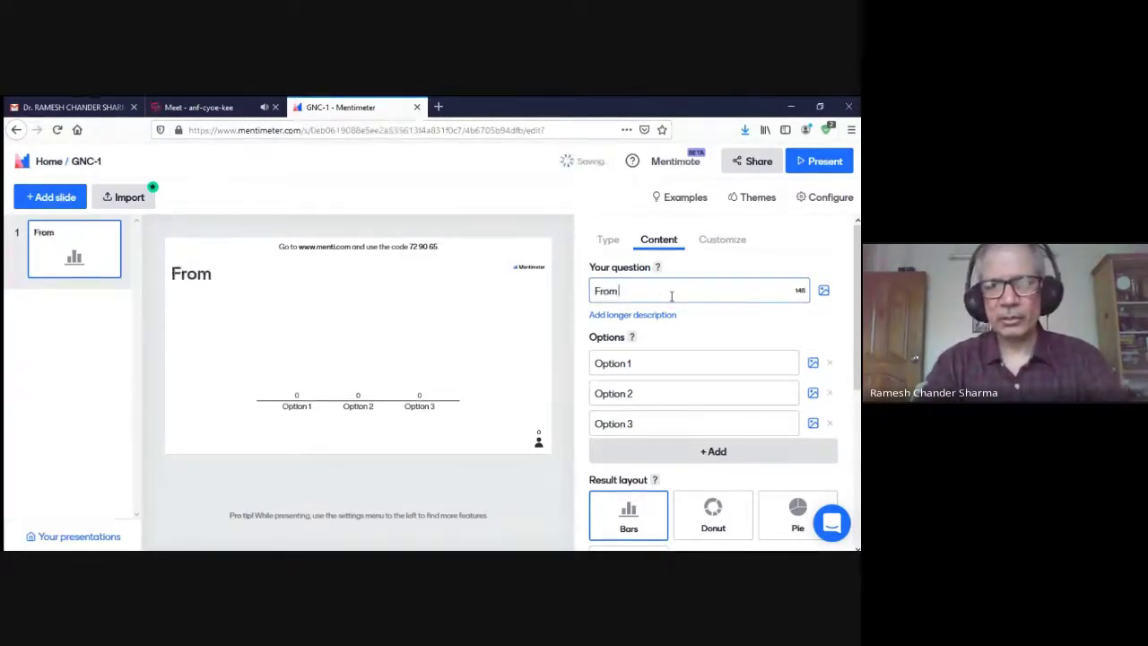
text( where Coro)
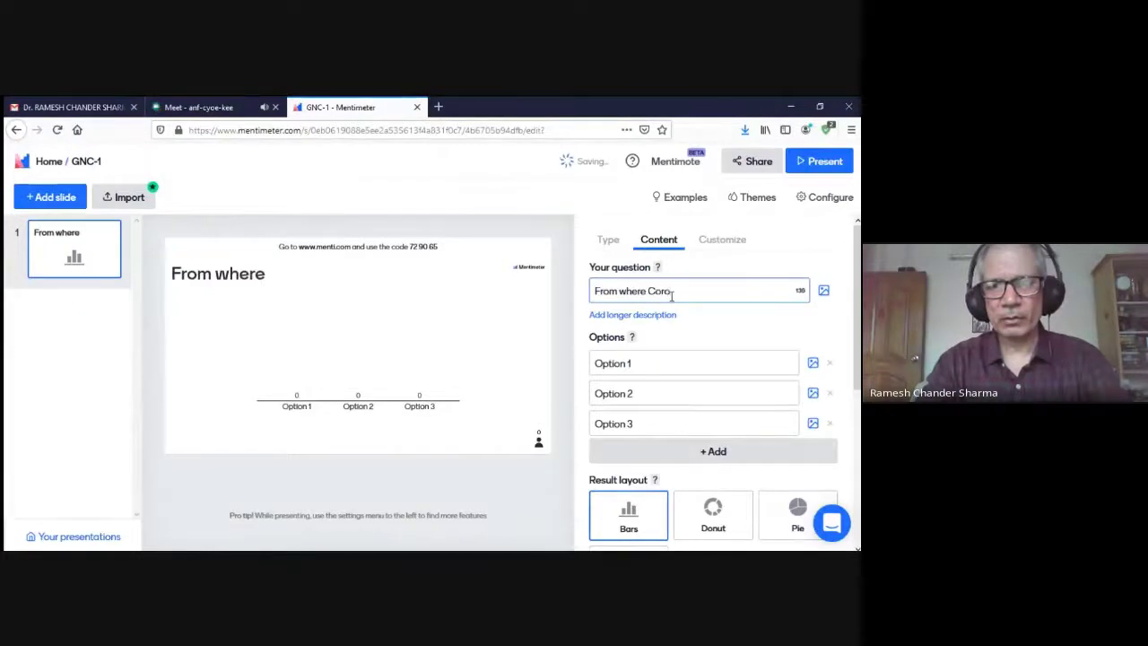
text(na virus spe)
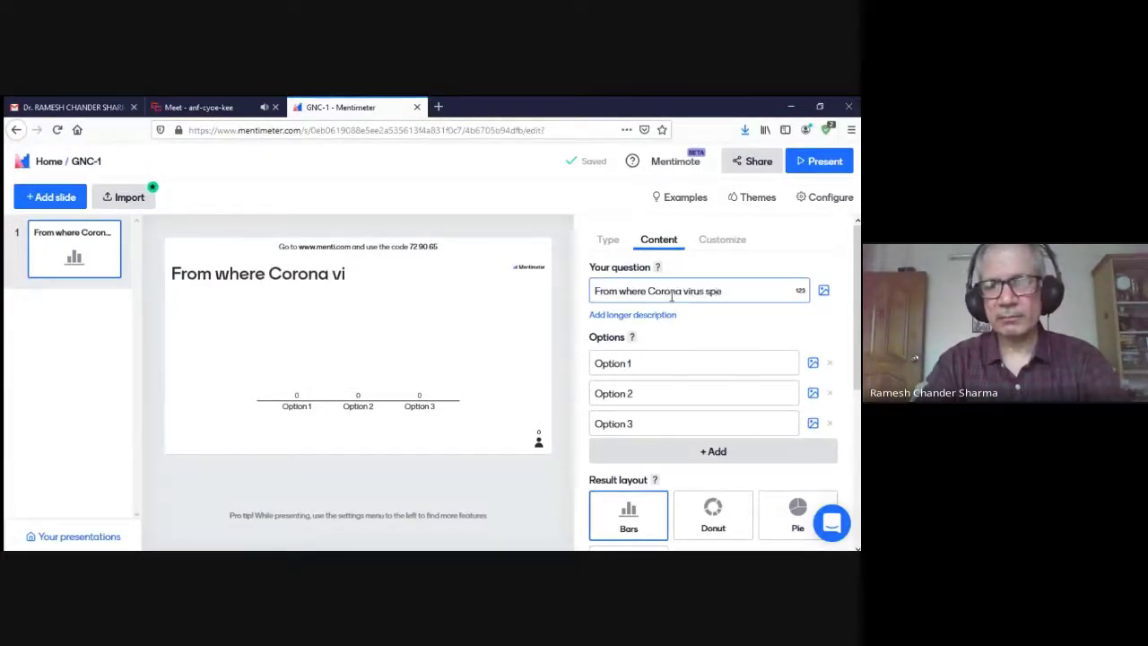
text(ra)
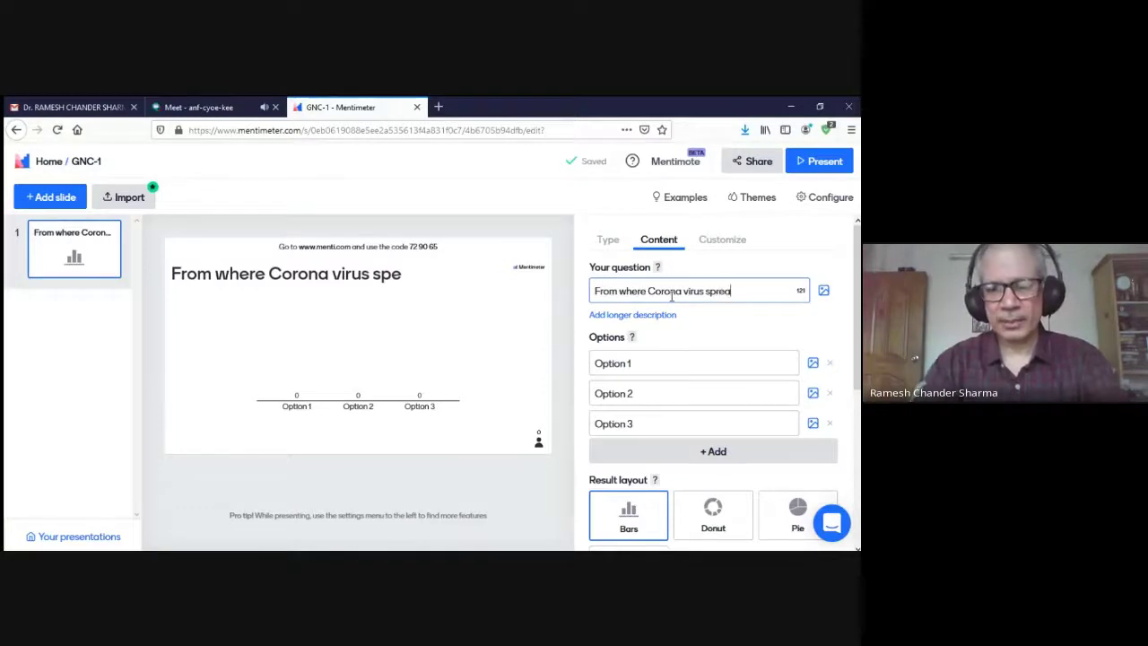
text(d?)
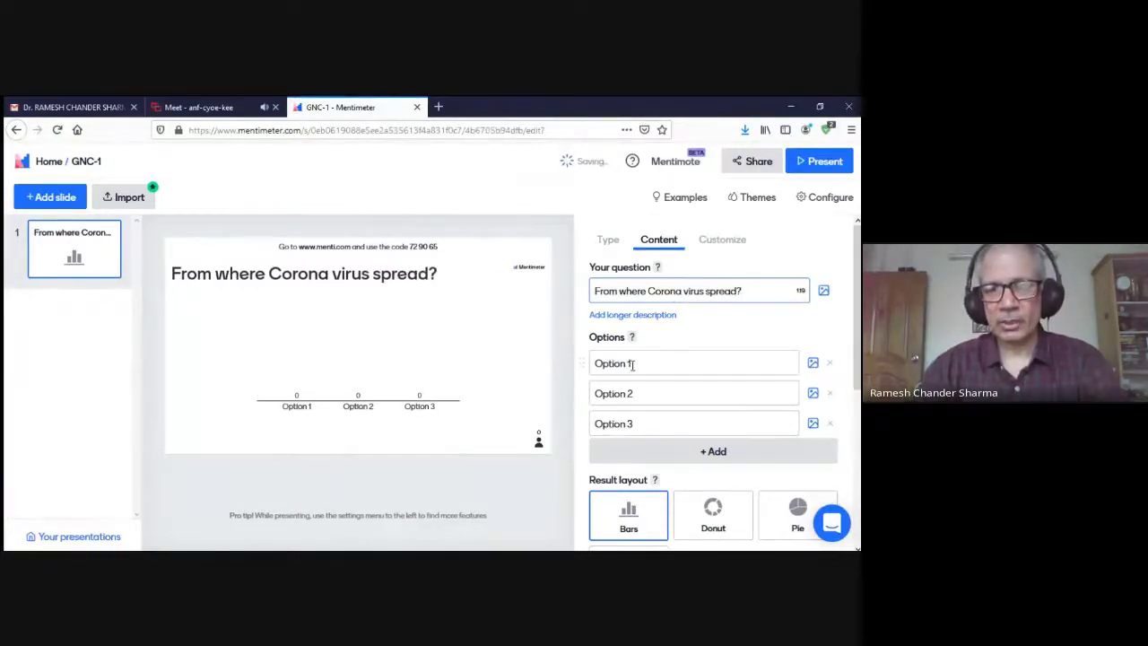
Set the first two answer options to Delhi and Chennai.
click(632, 364)
text(Delhi)
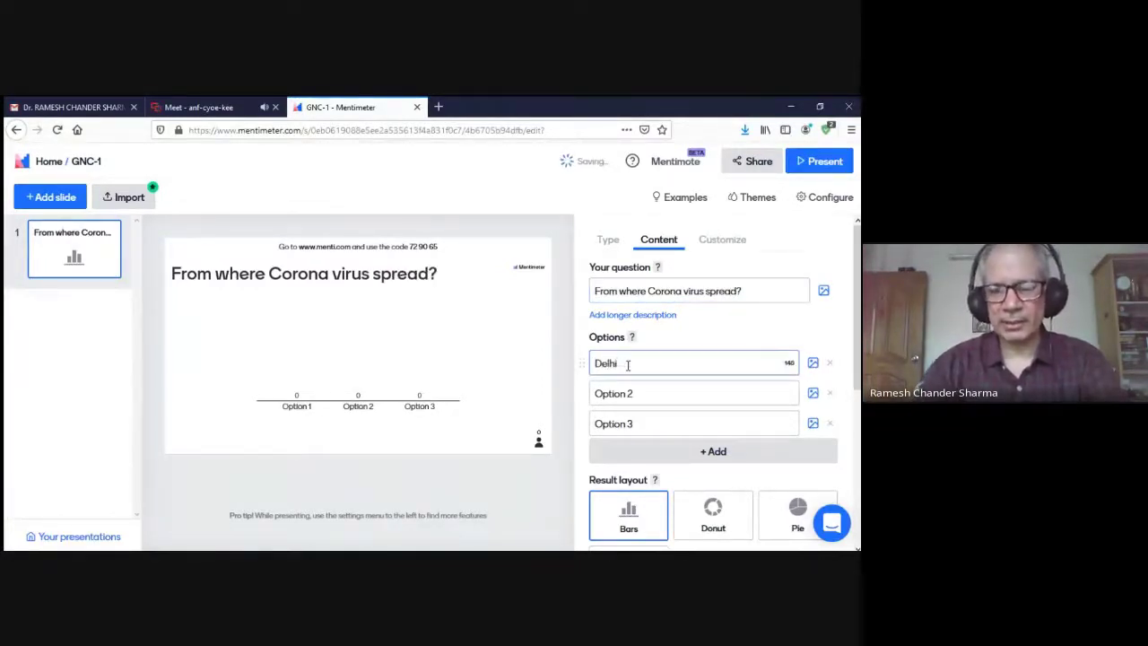
click(650, 396)
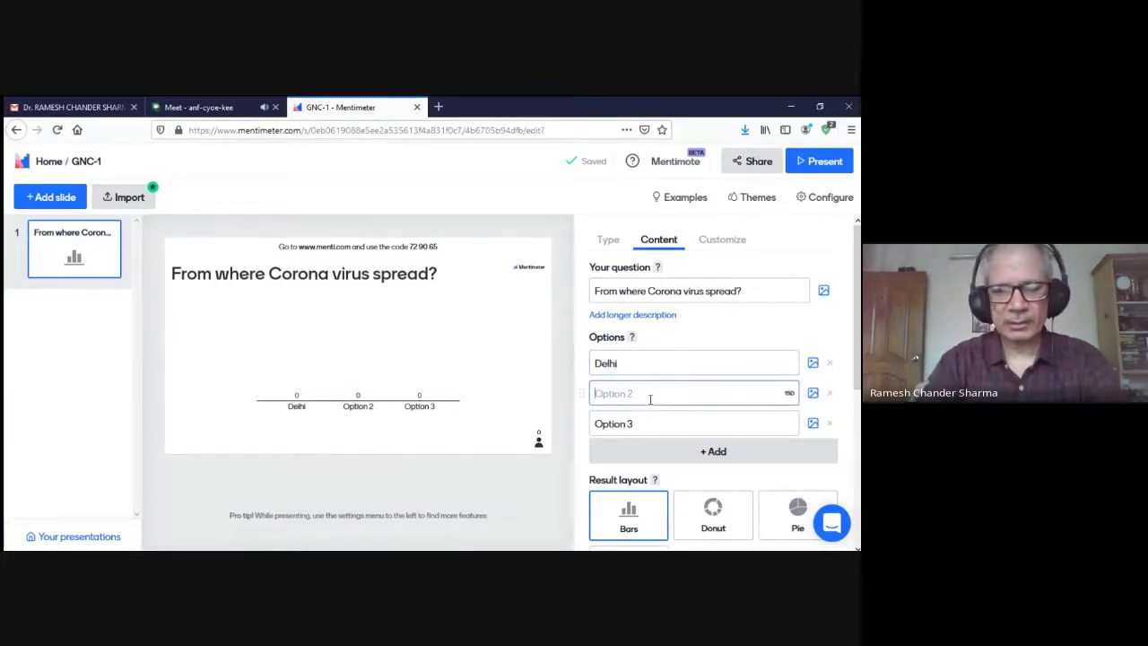
text(Che)
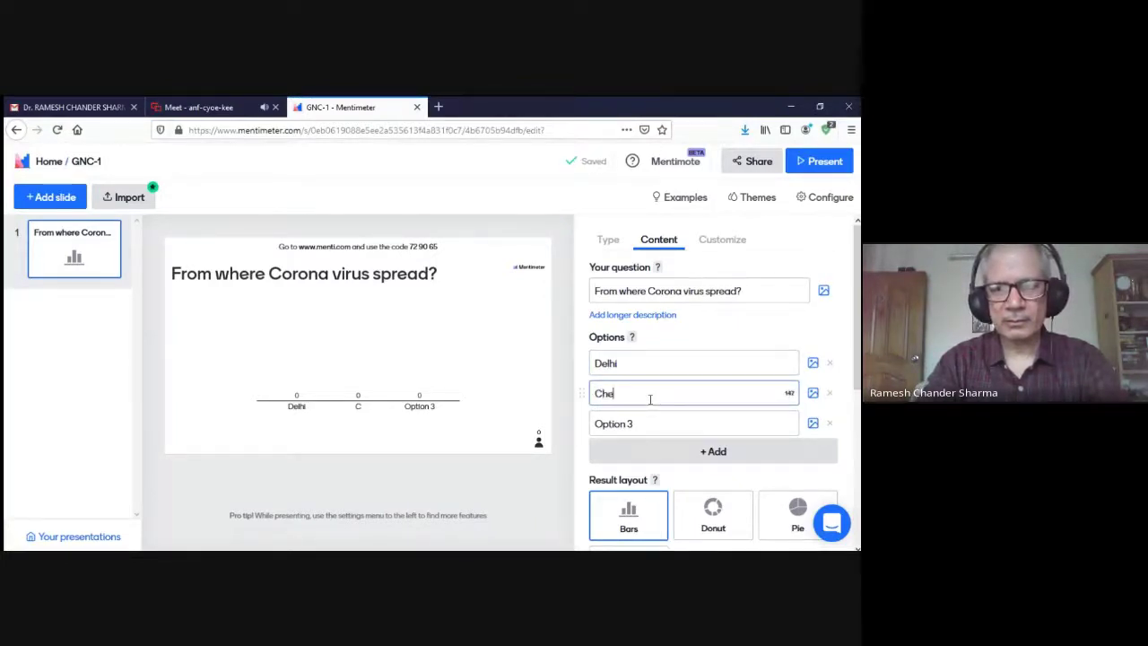
text(en)
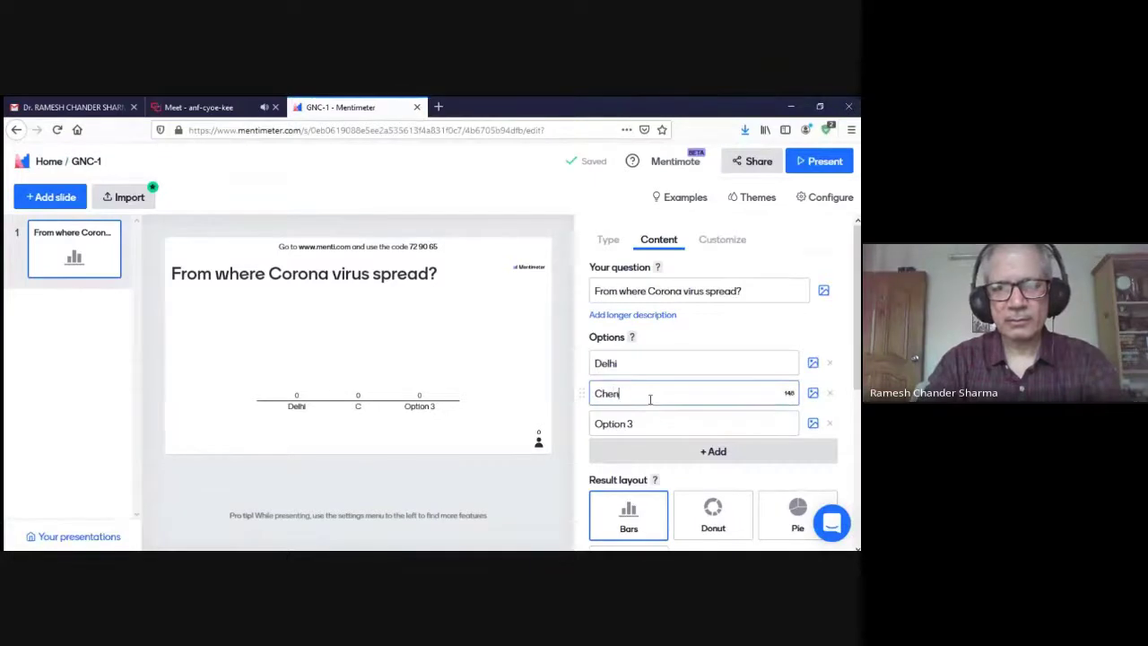
text(i)
key(BackSpace)
key(BackSpace)
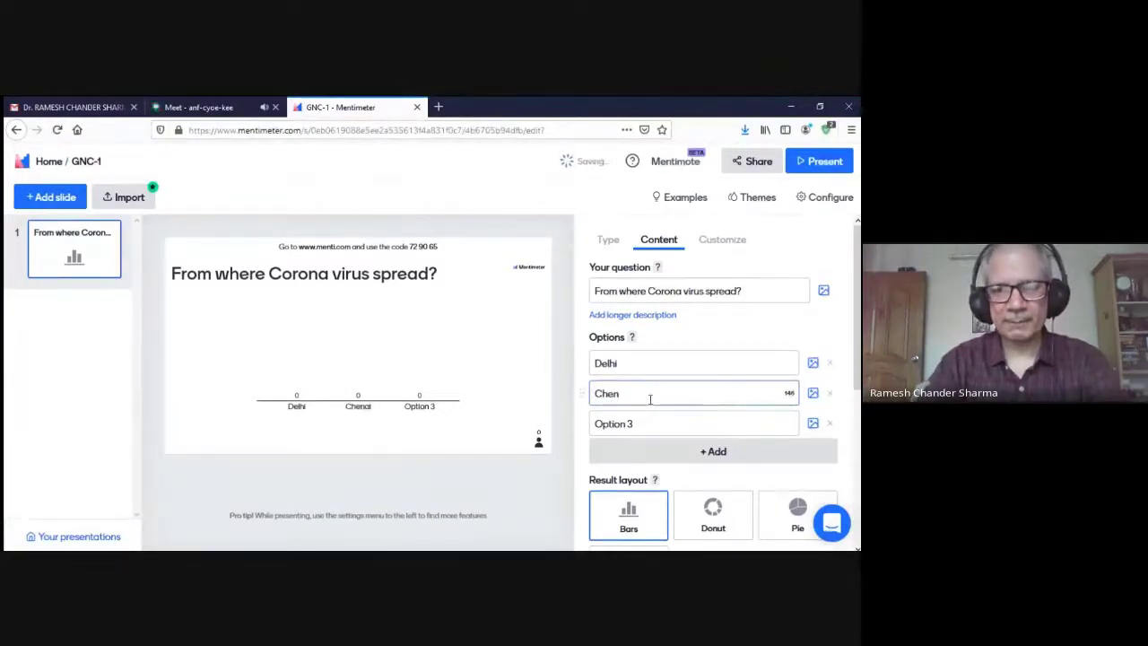
text(nai)
Set the third answer option to Wuhan.
click(637, 431)
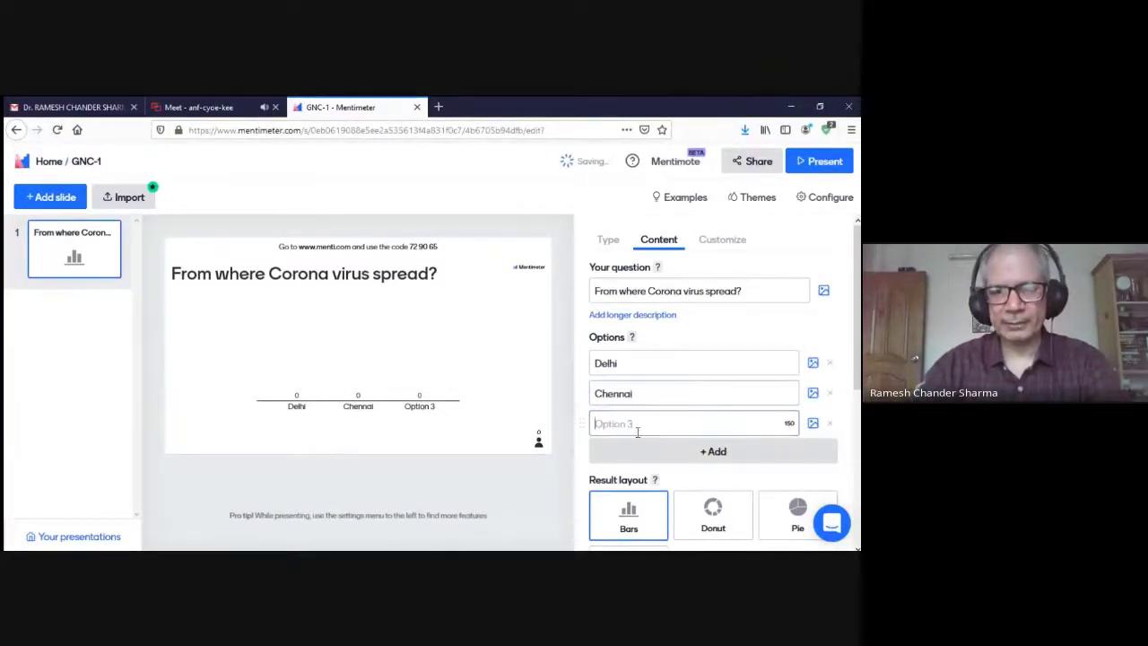
text(Wh)
key(BackSpace)
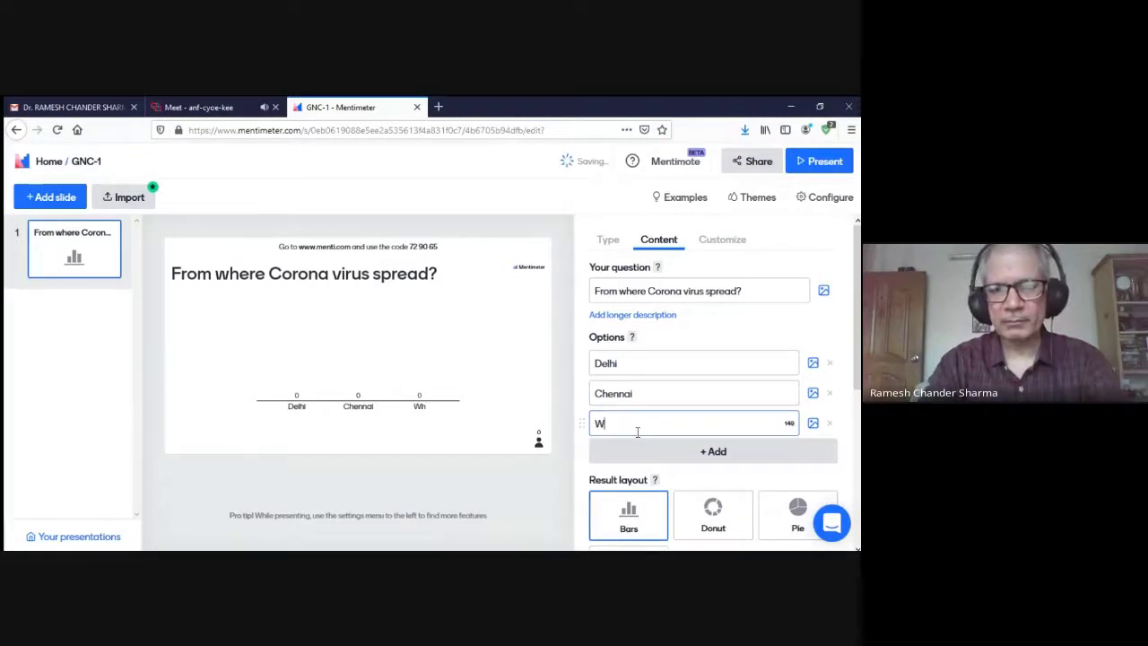
text(uhan)
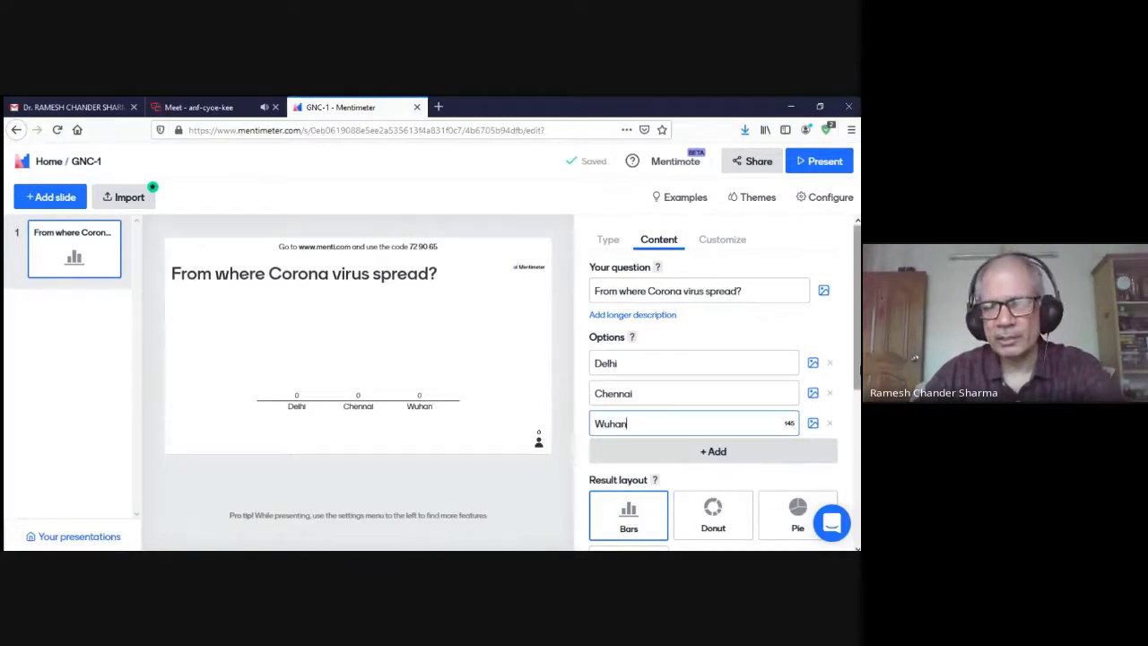
drag(858, 359, 857, 410)
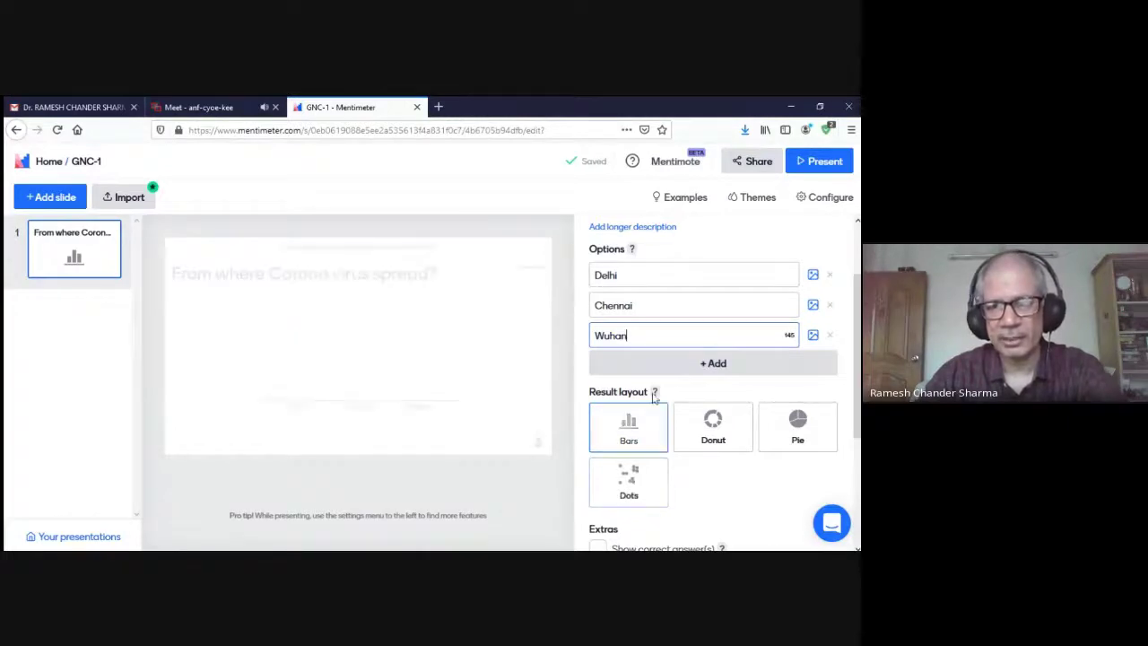
scroll(857, 430, up, 2)
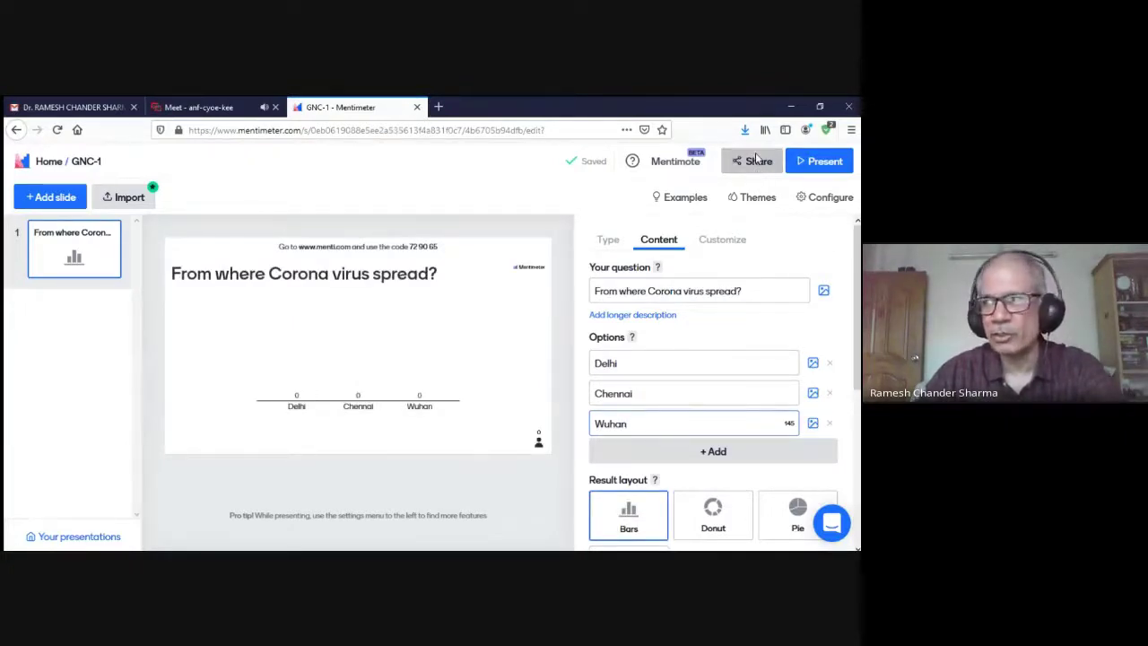
Copy the poll's voting link and send it to everyone in the Google Meet chat.
click(758, 164)
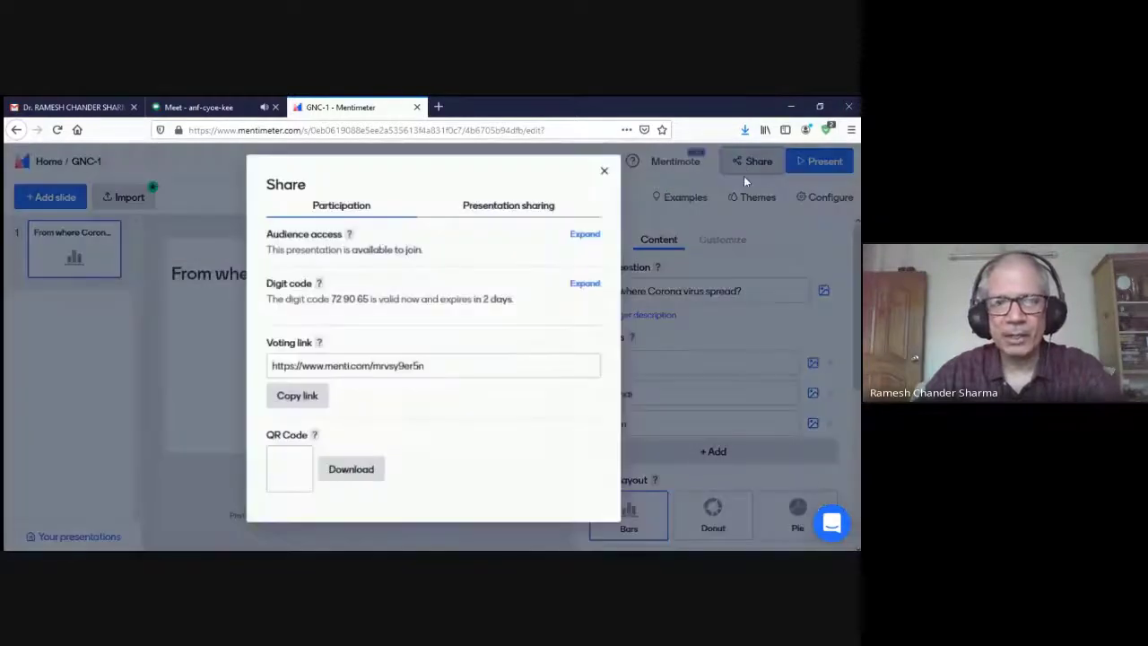
click(300, 401)
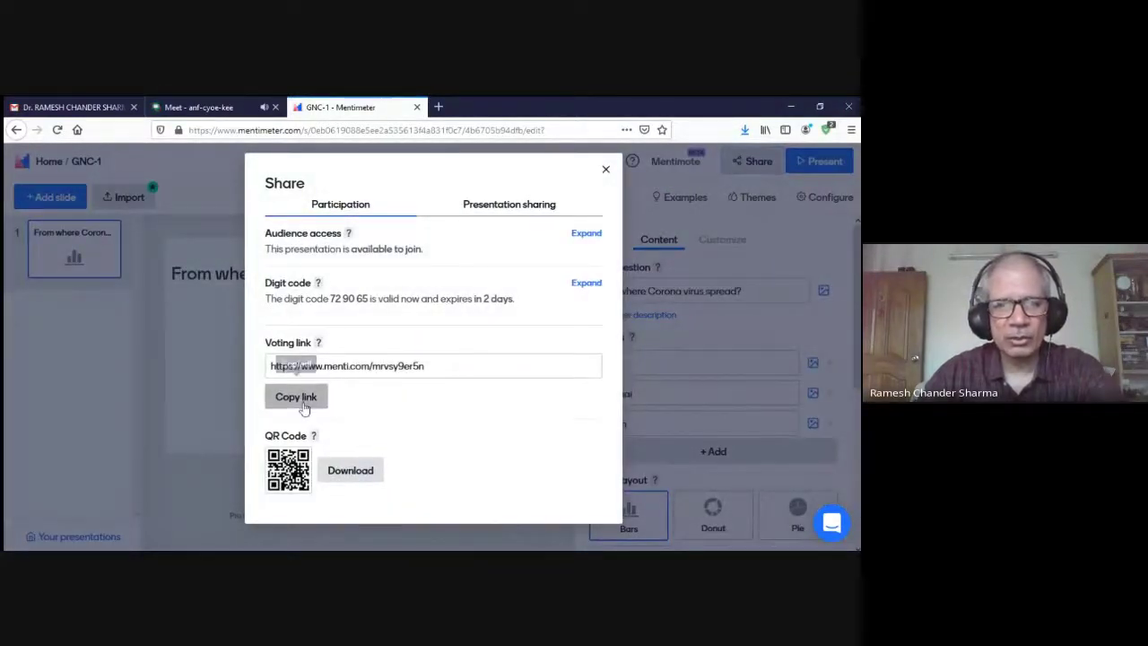
click(204, 107)
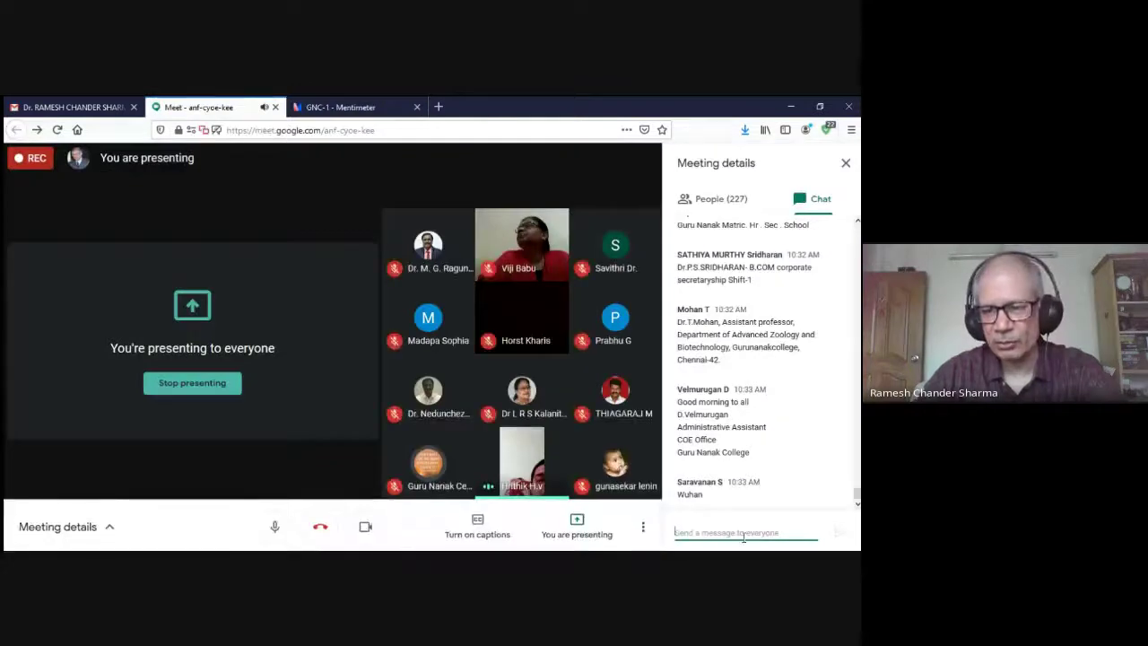
key(ctrl+v)
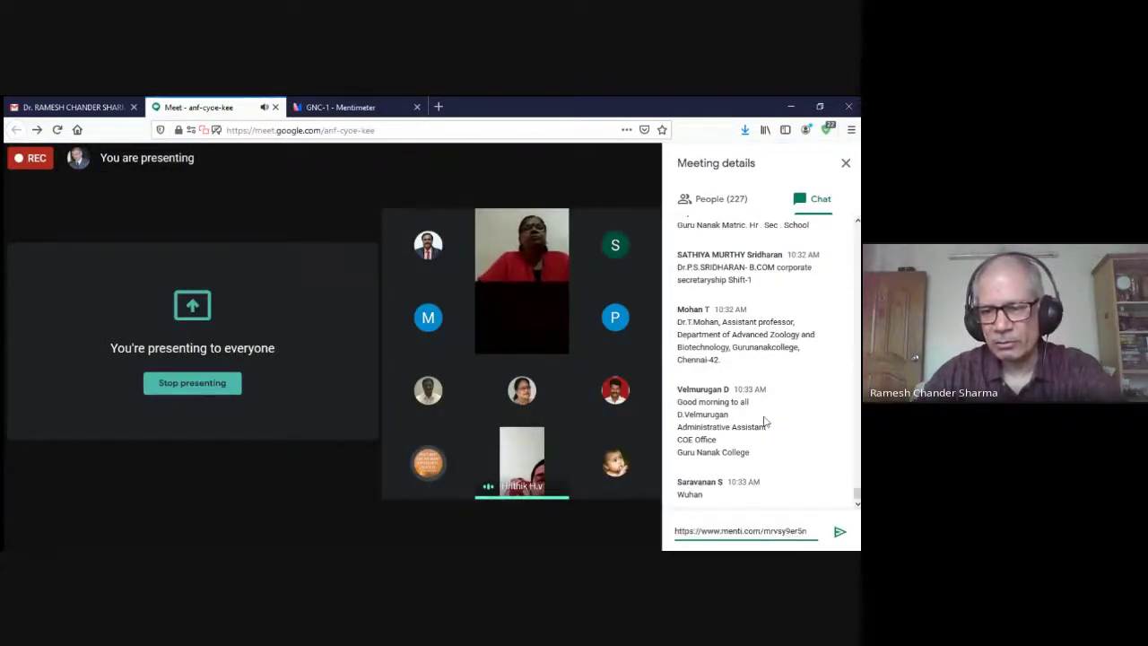
click(839, 532)
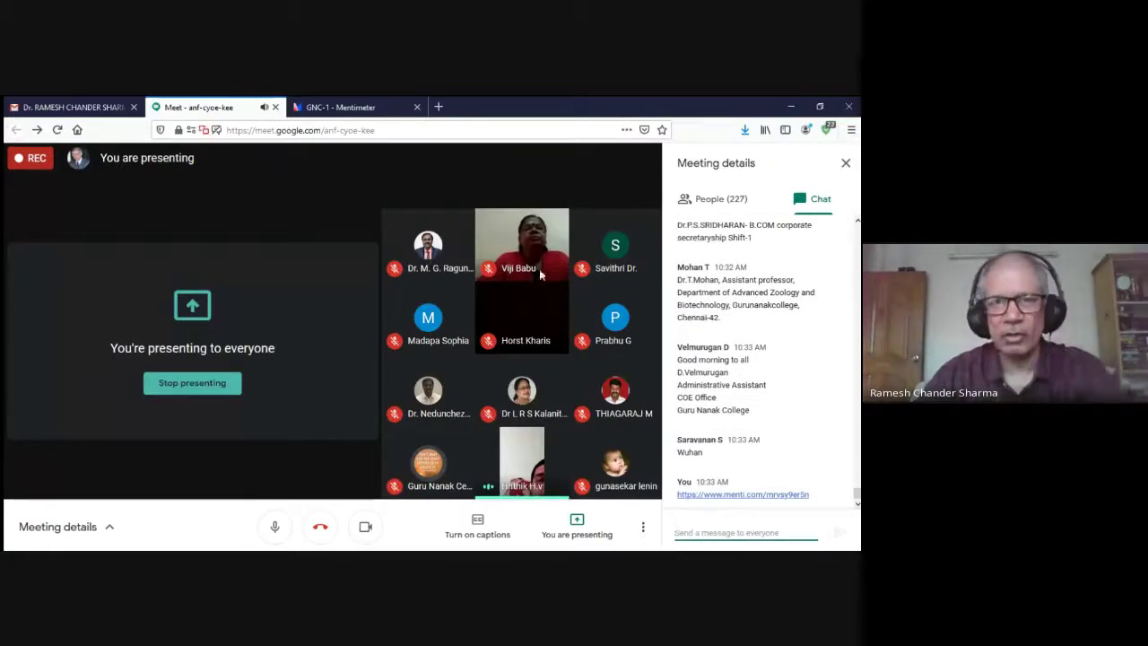
Return to Mentimeter, copy the link to the live results from the presentation sharing options, and close the Share dialog.
click(352, 108)
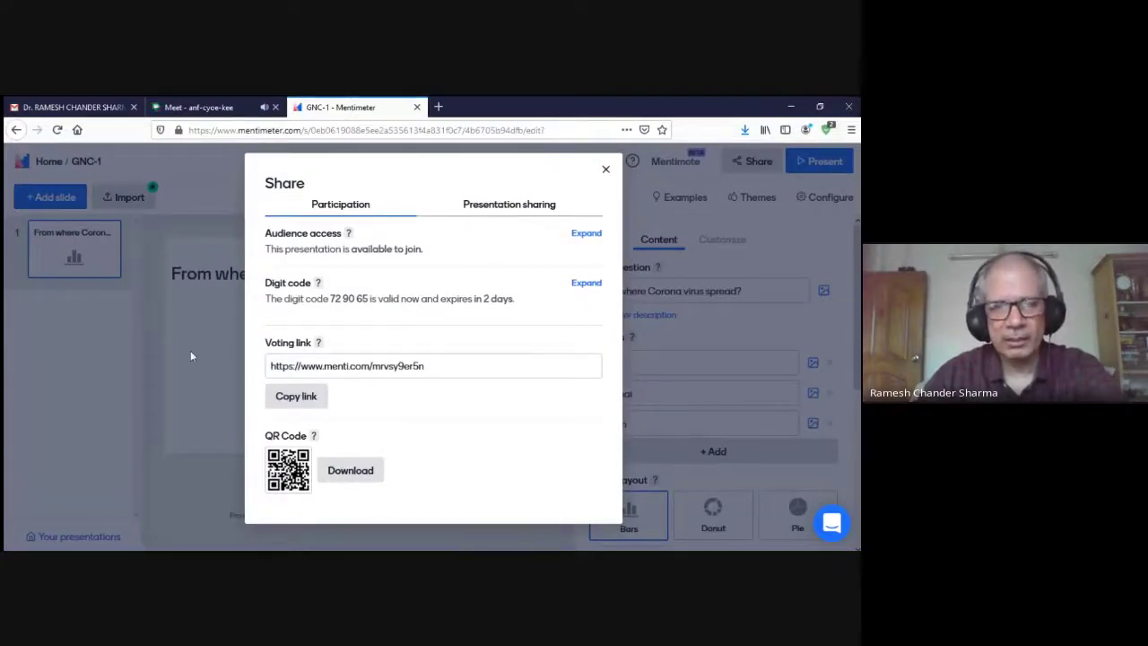
click(517, 210)
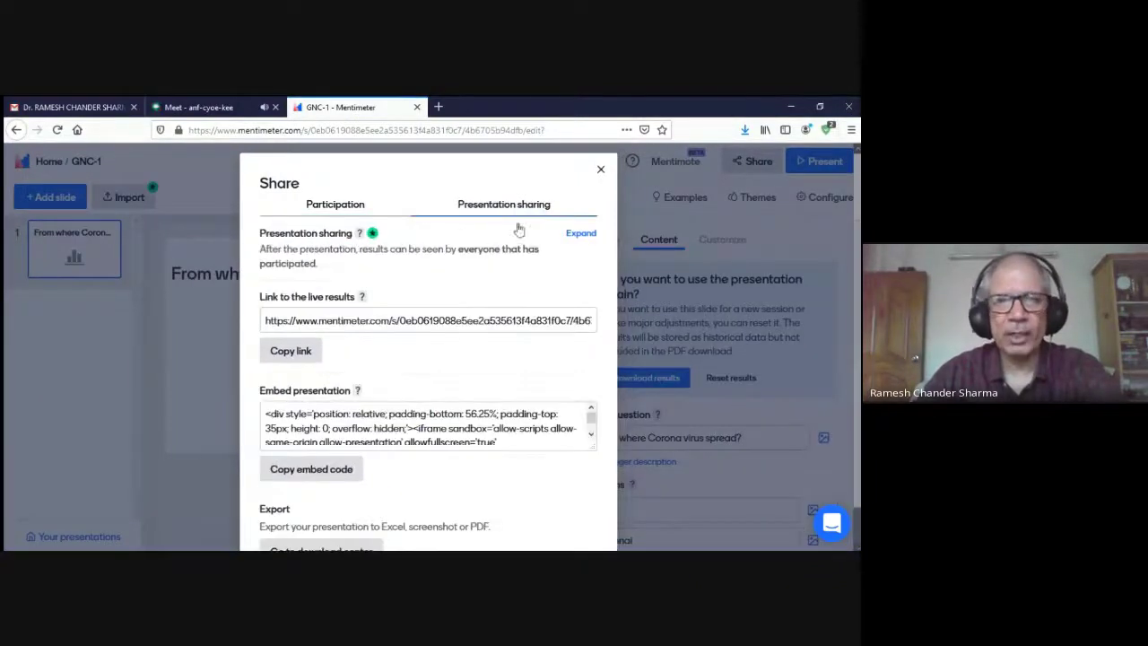
click(300, 360)
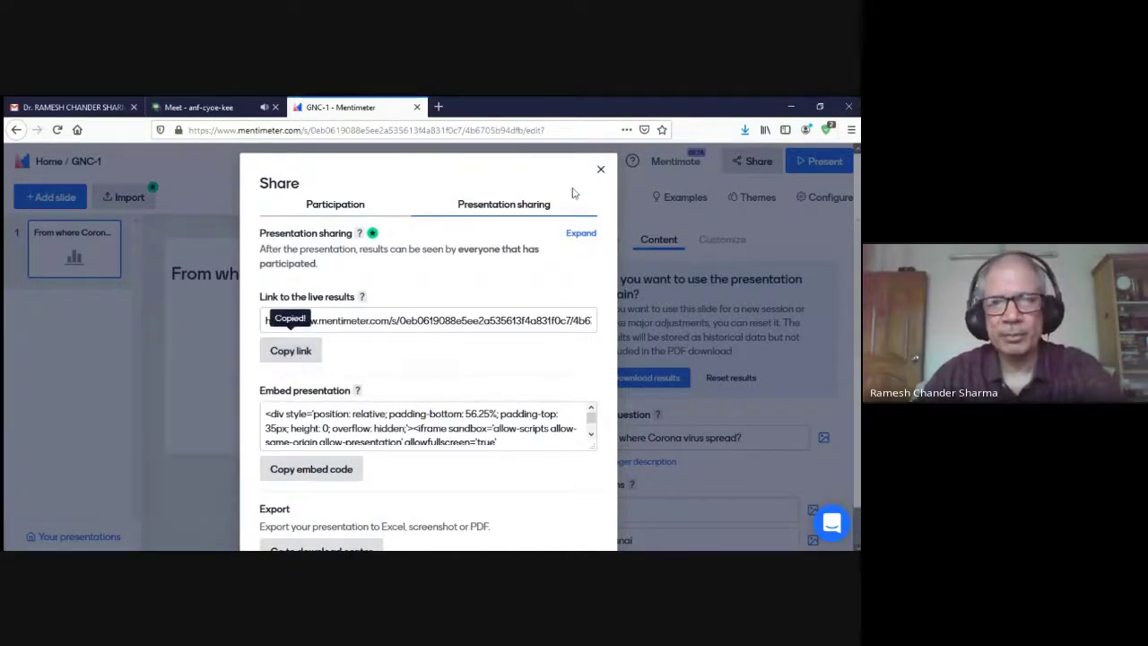
click(601, 170)
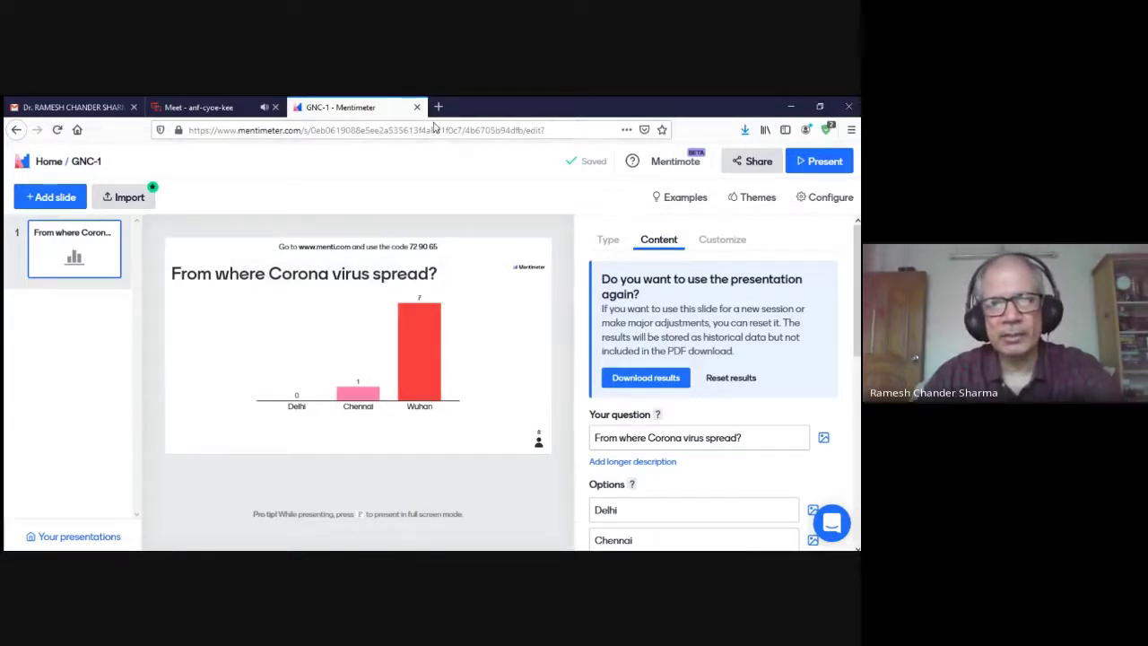
Look at the Google Meet chat and return to the GNC-1 poll results in Mentimeter.
key(ctrl+Page_Up)
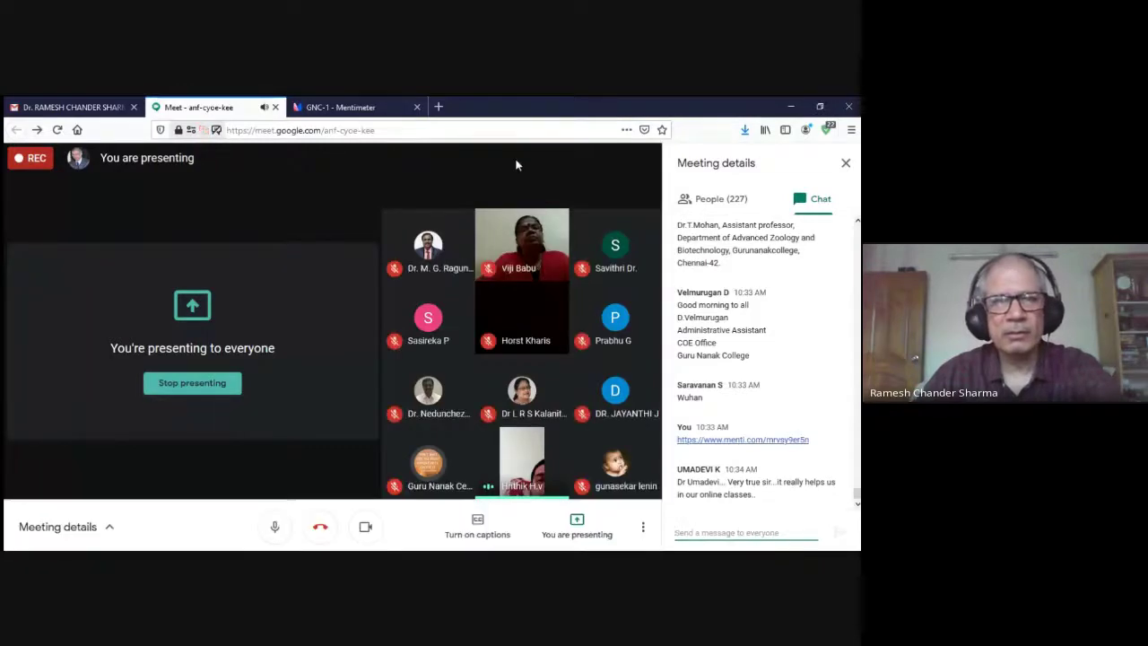
click(359, 108)
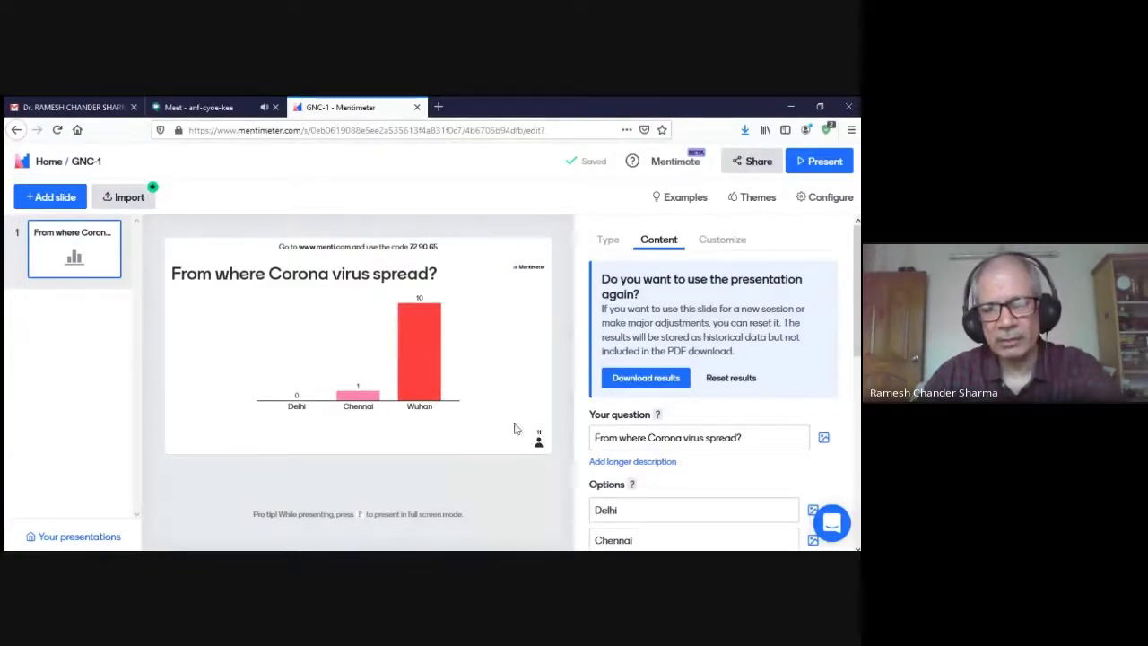
Open the copied link to the live poll results in a new browser tab.
click(820, 106)
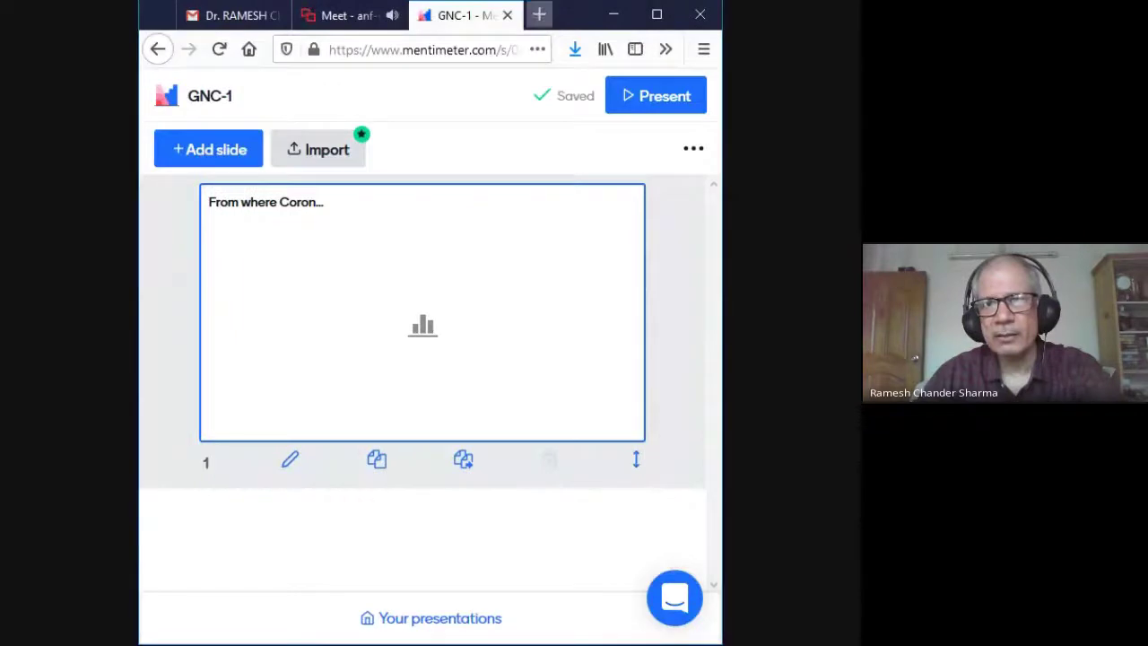
click(538, 14)
click(655, 14)
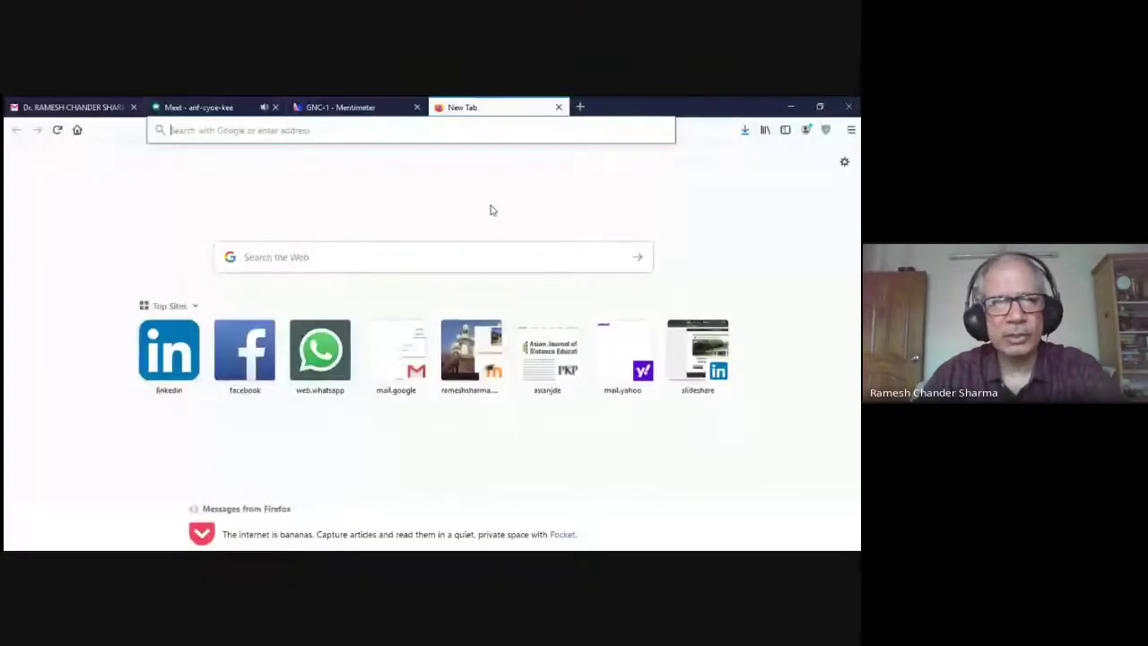
key(ctrl+v)
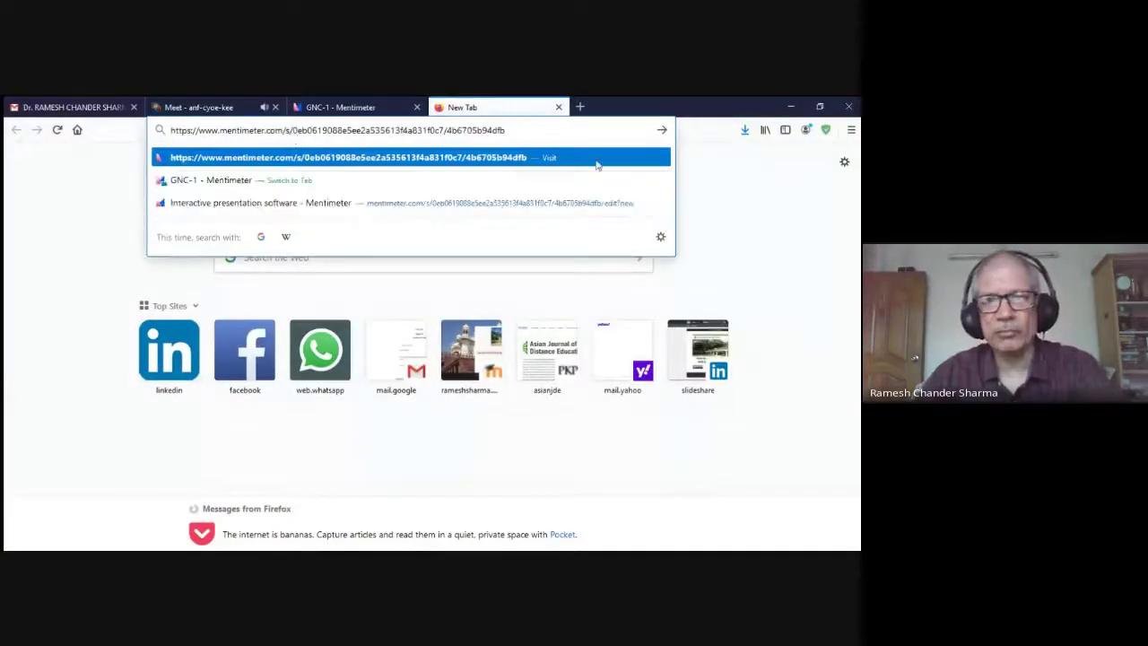
click(665, 132)
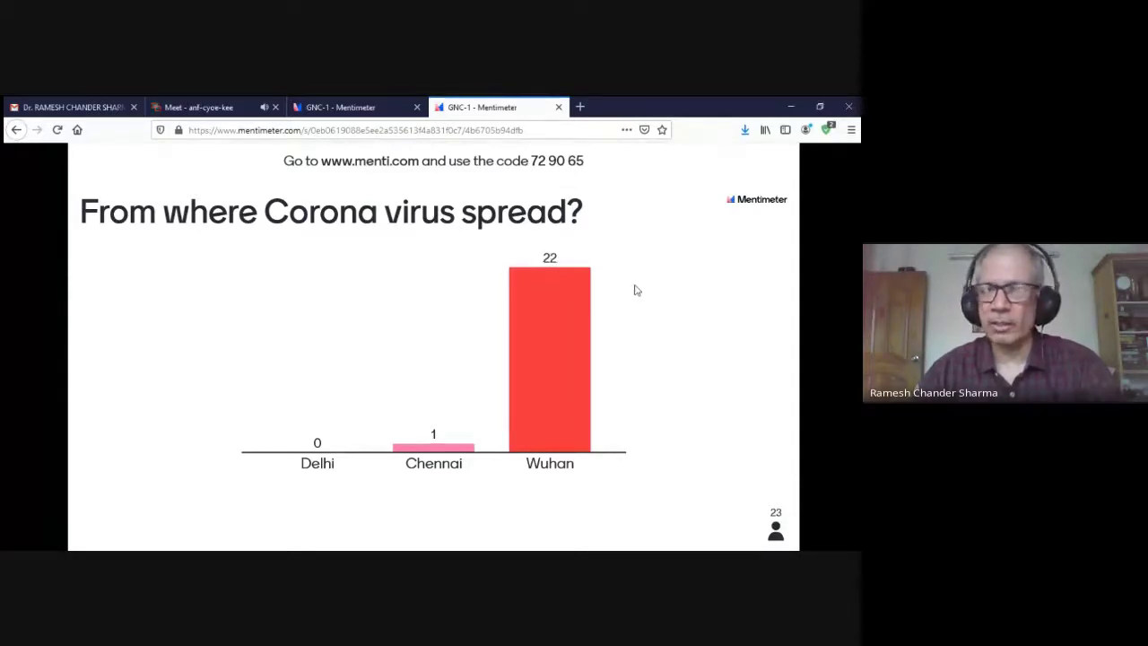
Add a Select Answer quiz slide to the GNC-1 presentation in the Mentimeter editor, and check the live results page.
click(366, 110)
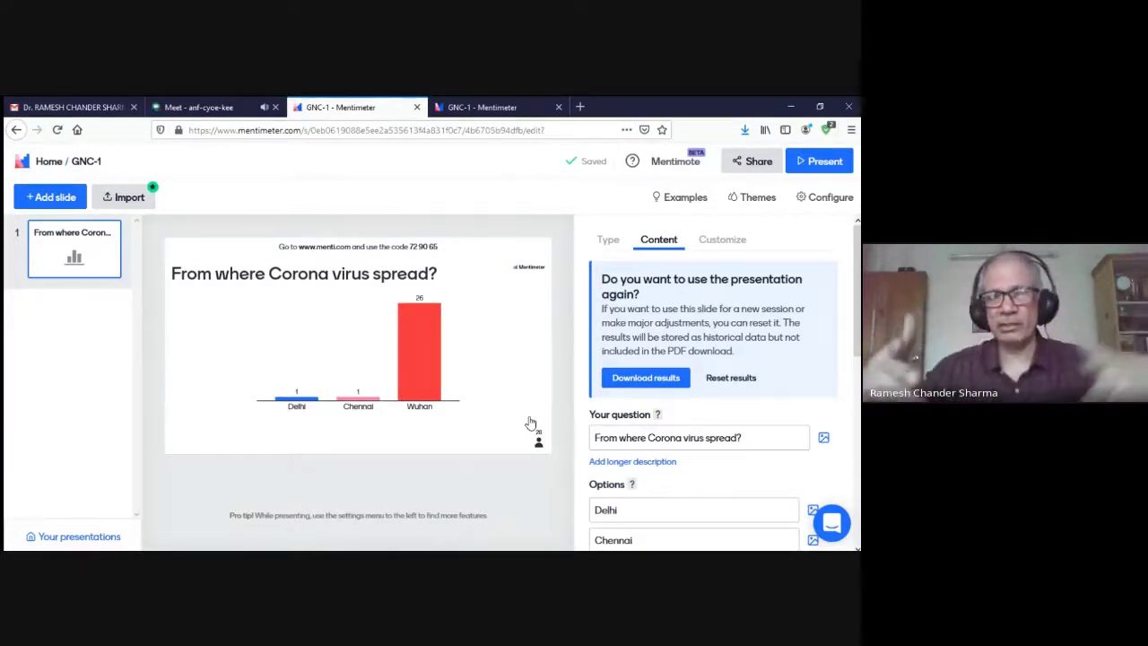
click(52, 204)
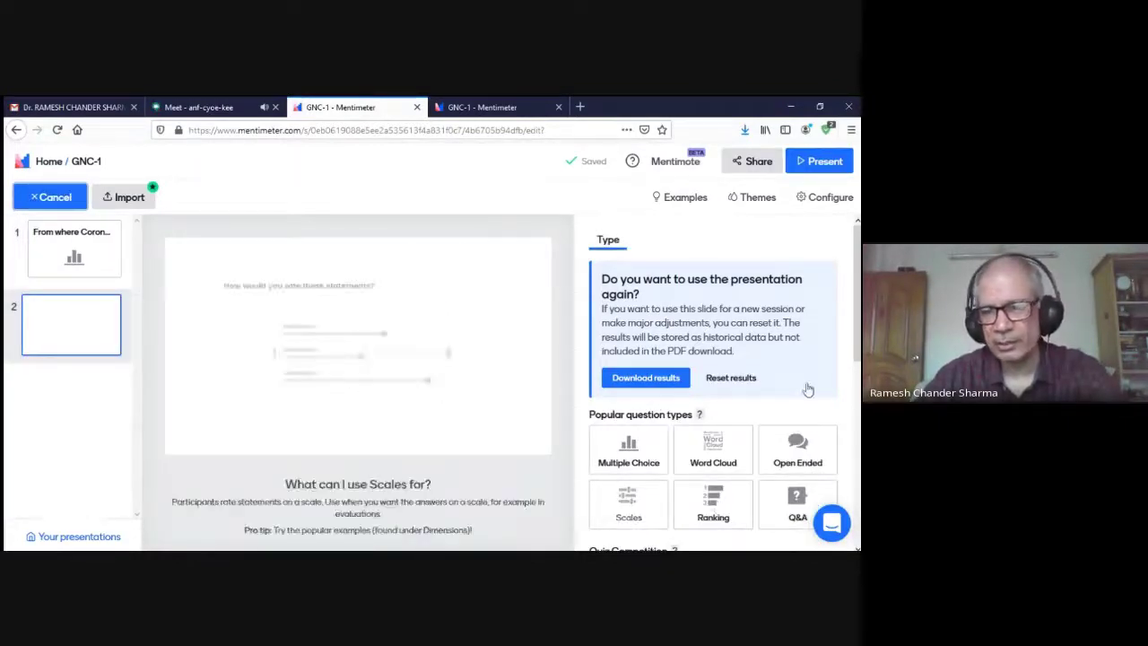
drag(858, 289, 858, 406)
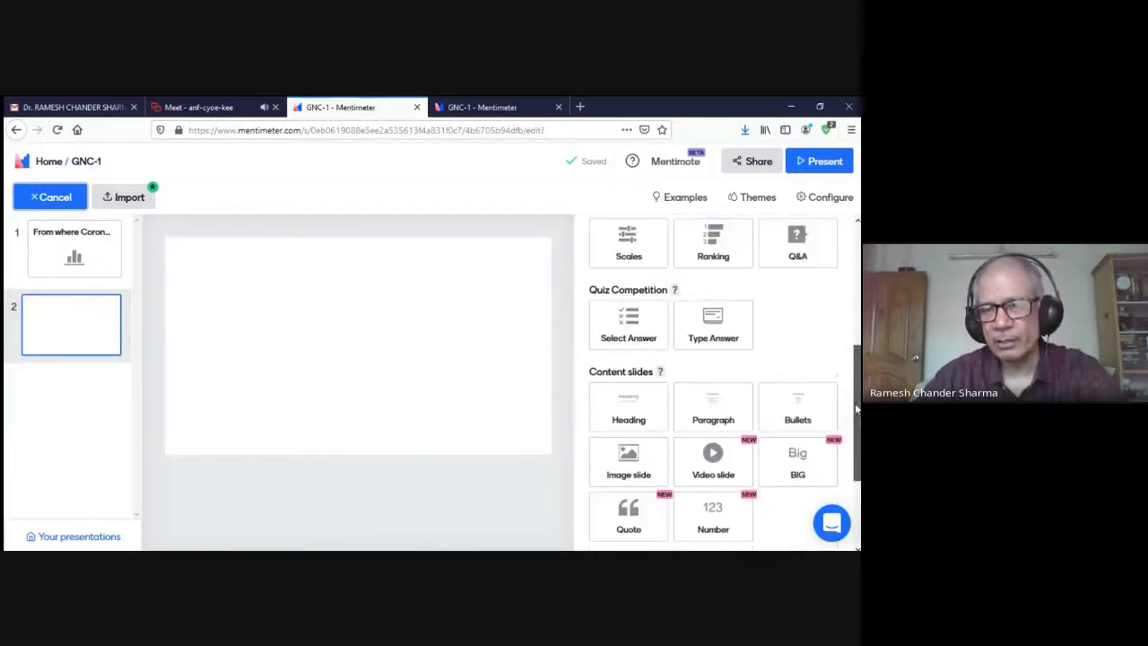
click(629, 333)
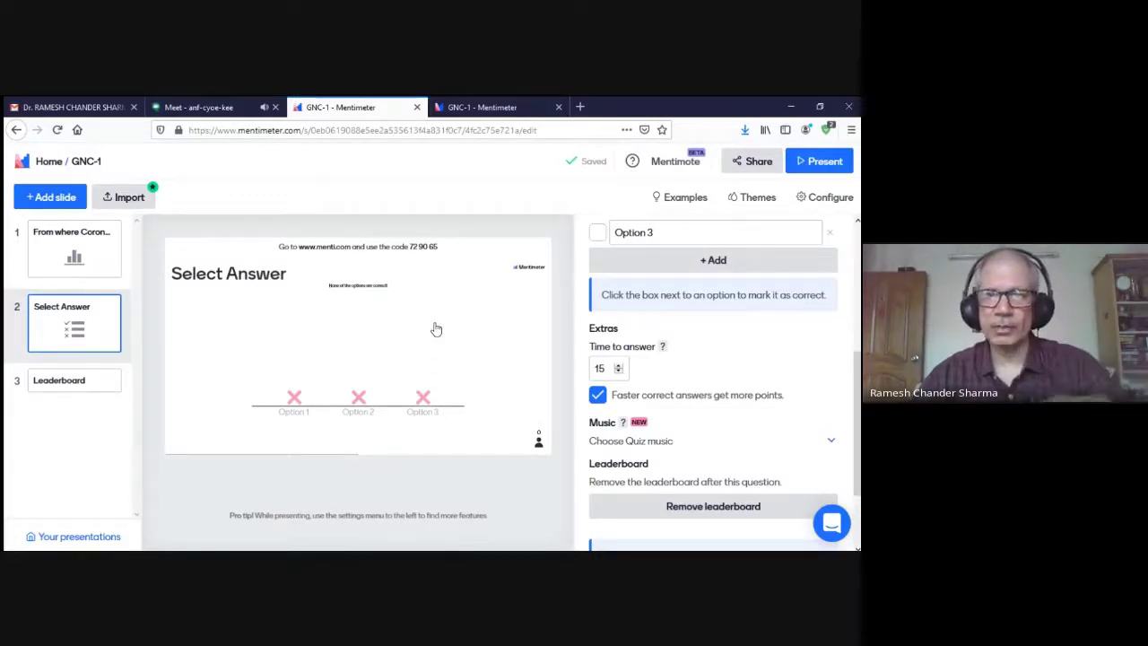
click(516, 109)
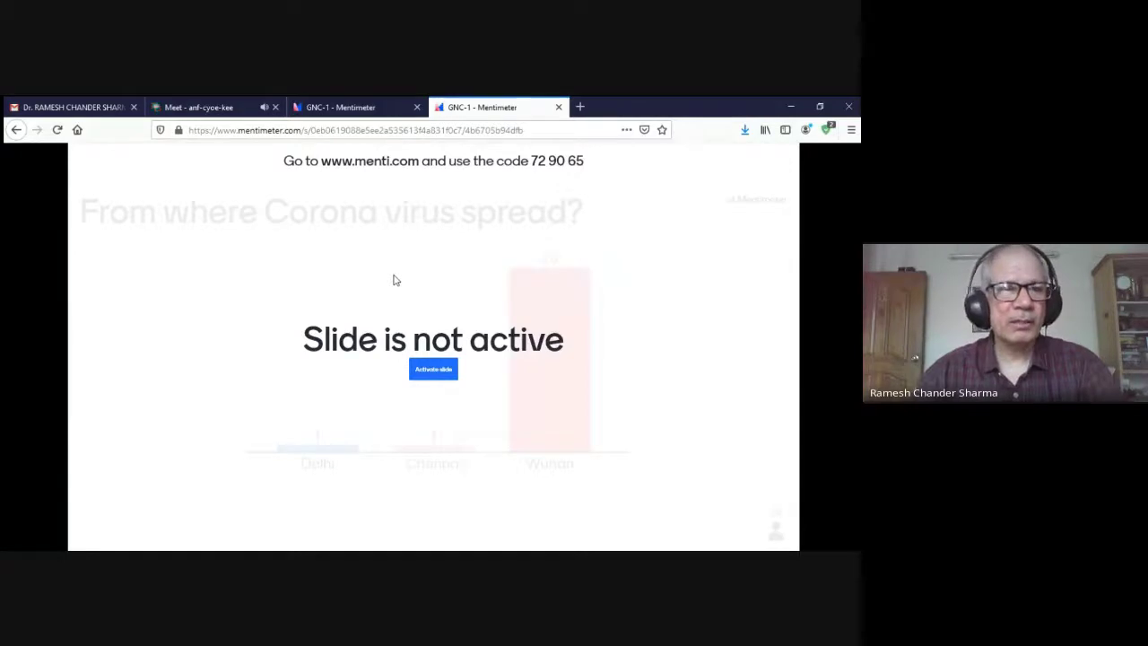
Switch to Gmail, open the sent "Free MOOC For College and University Students" conversation, and read through its first forwarded message.
click(79, 108)
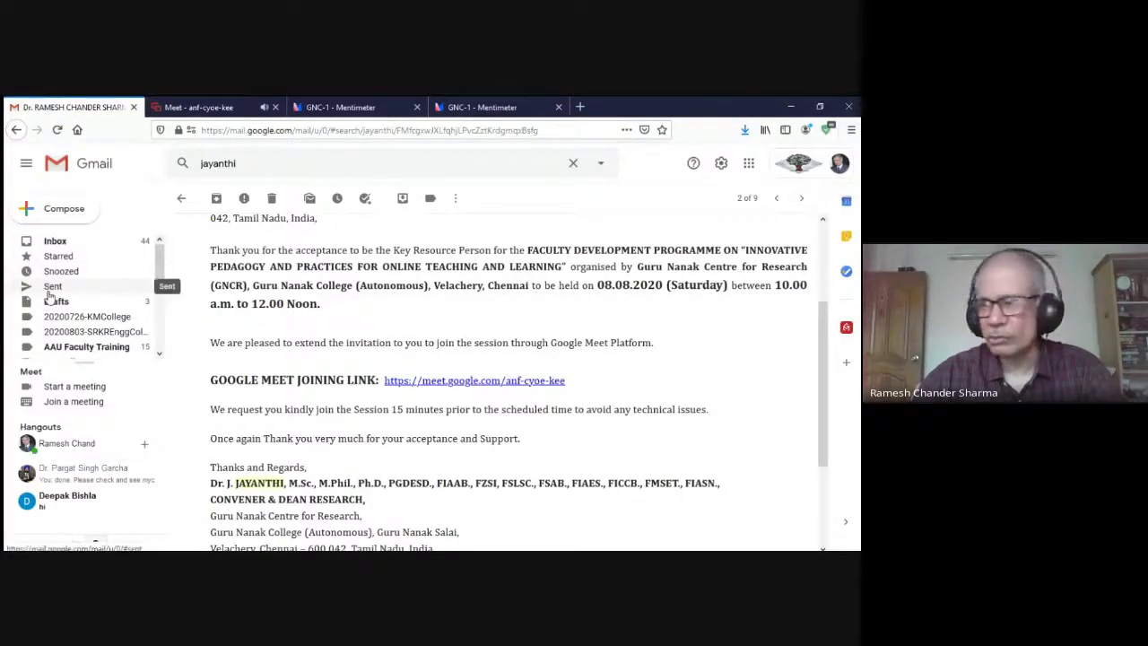
click(49, 289)
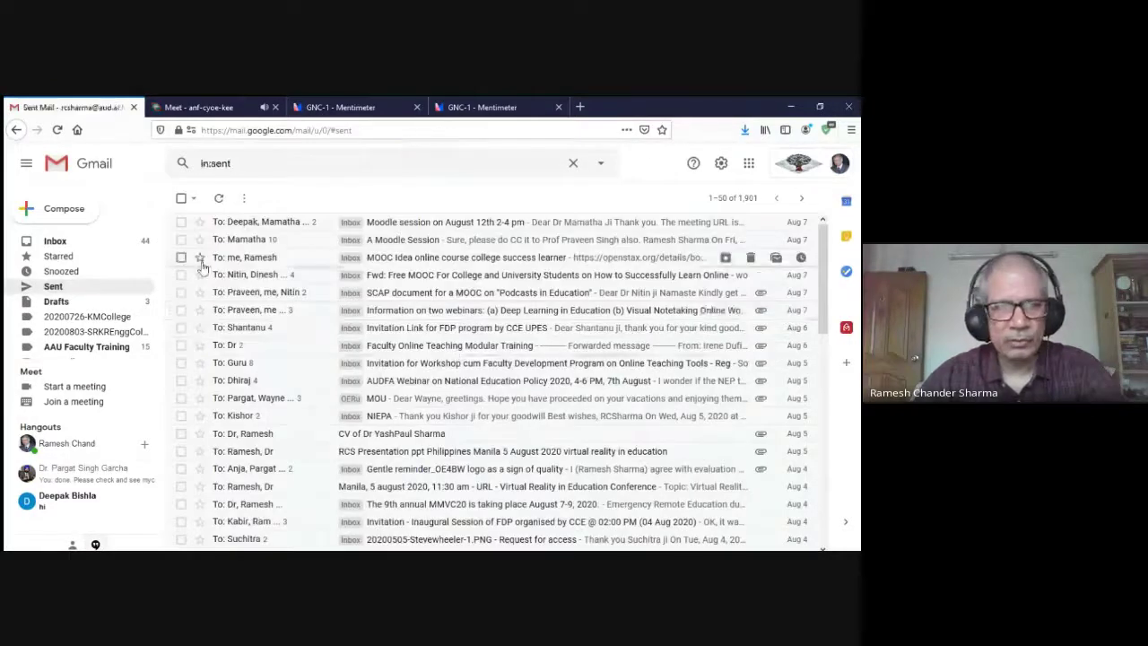
click(428, 284)
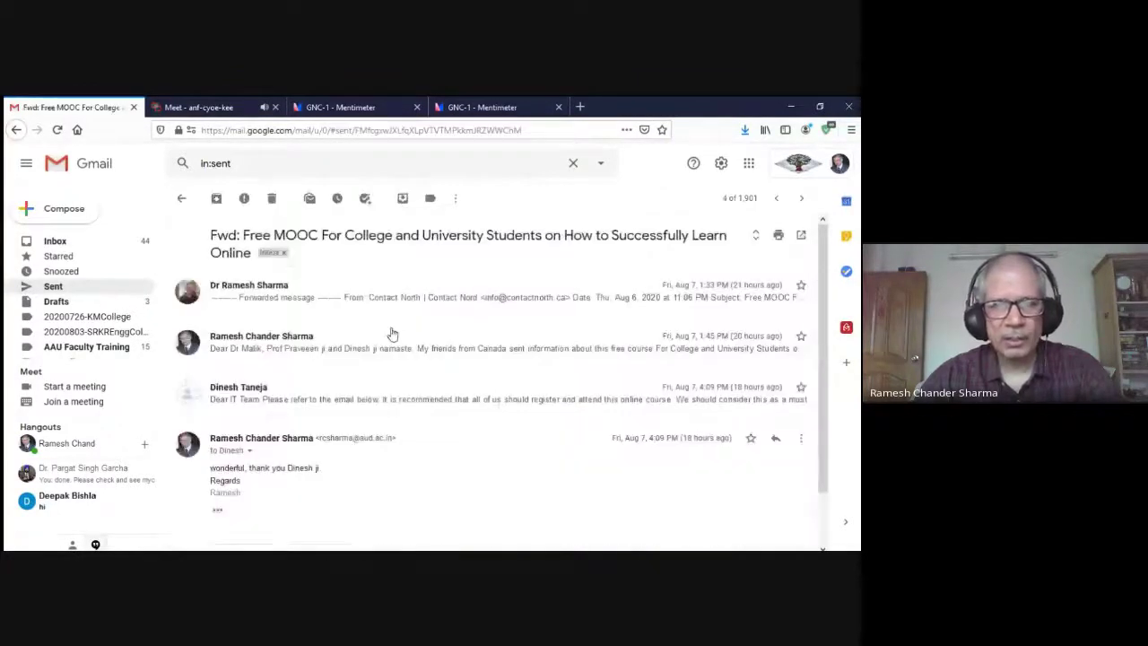
click(402, 309)
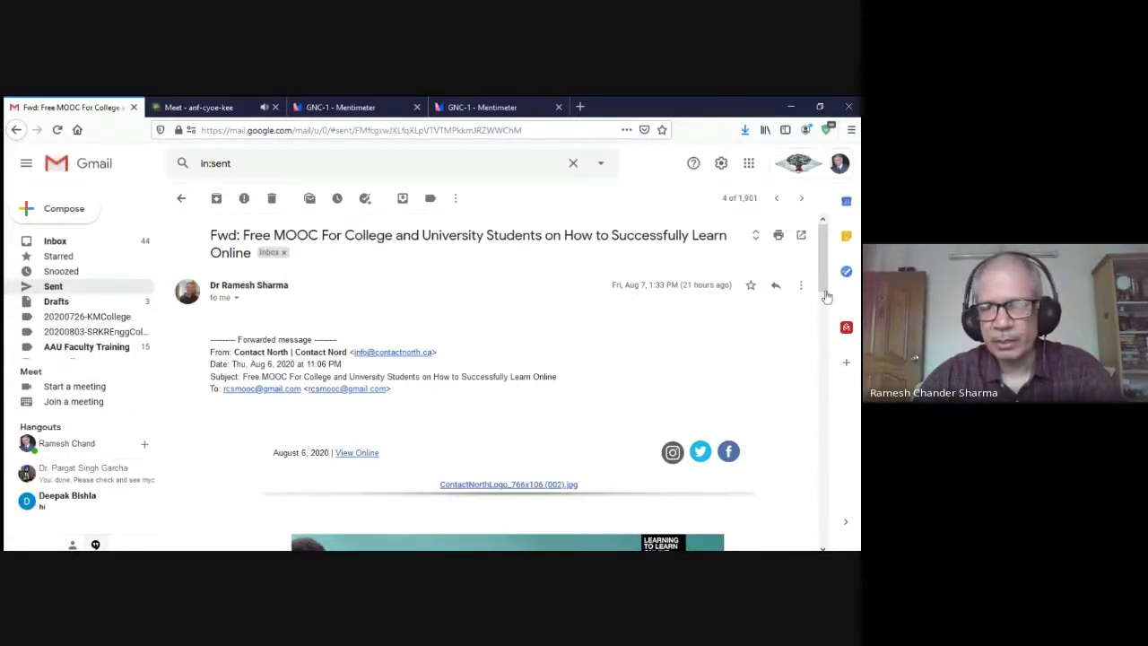
mouse_move(821, 270)
mouse_down()
mouse_move(822, 422)
mouse_move(823, 330)
mouse_move(825, 363)
mouse_up()
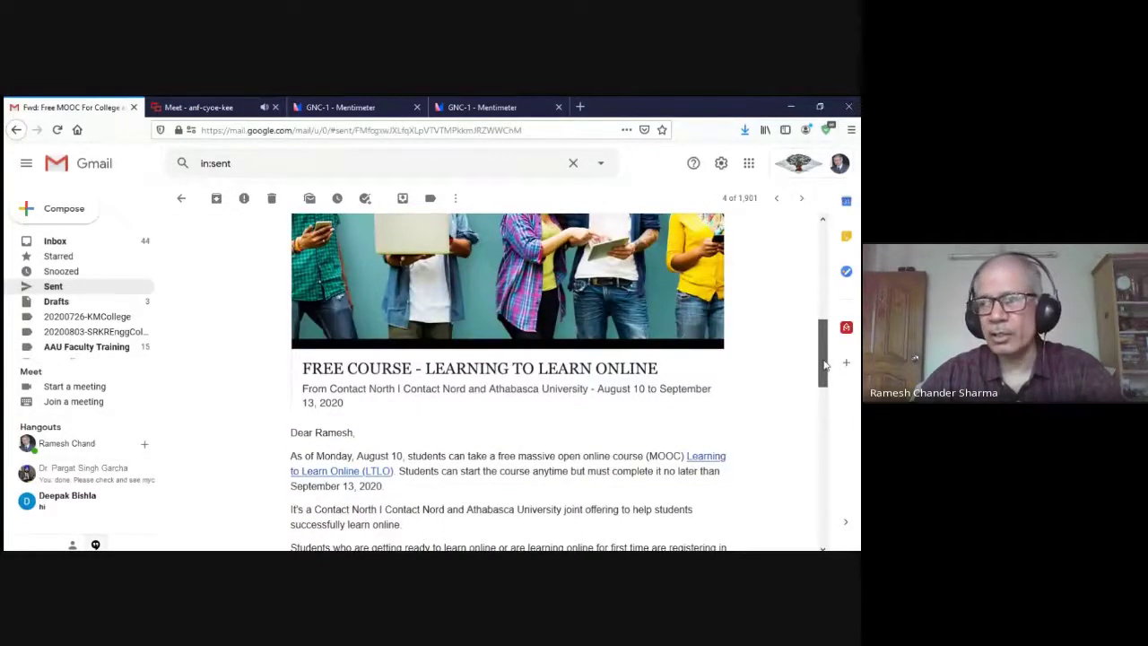
drag(825, 363, 825, 386)
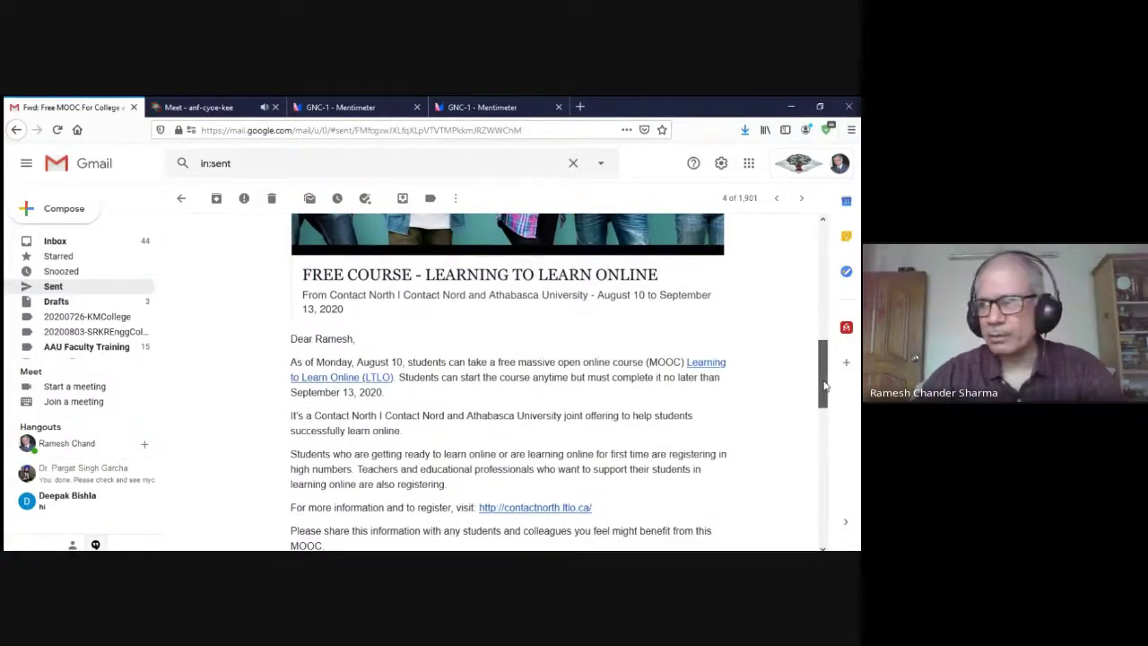
drag(825, 386, 824, 508)
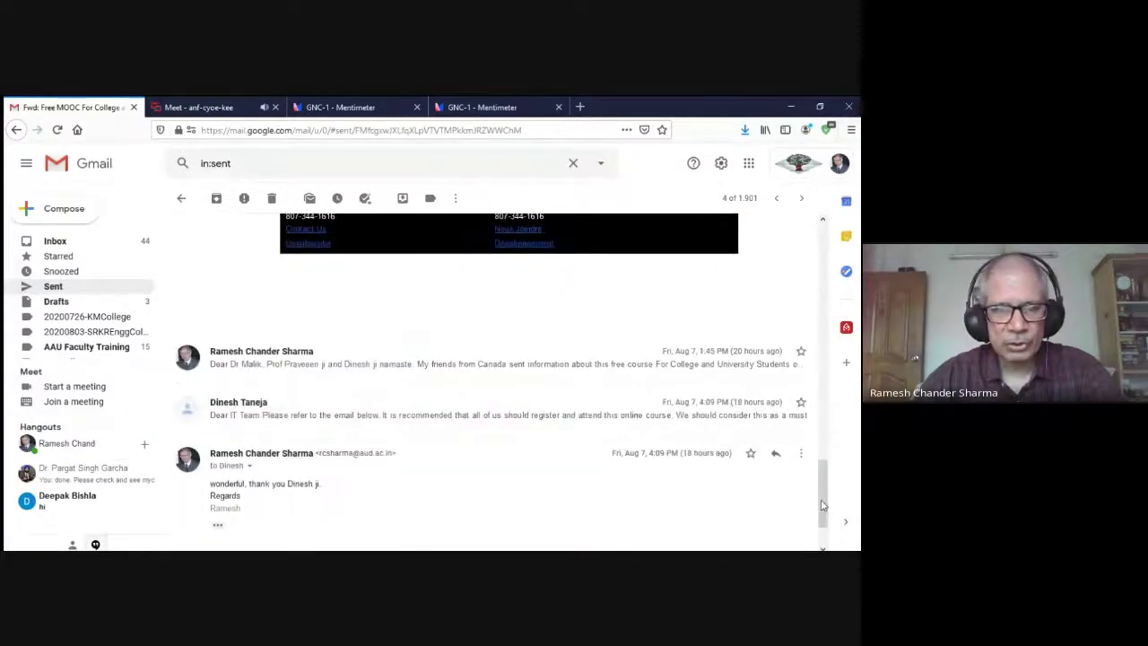